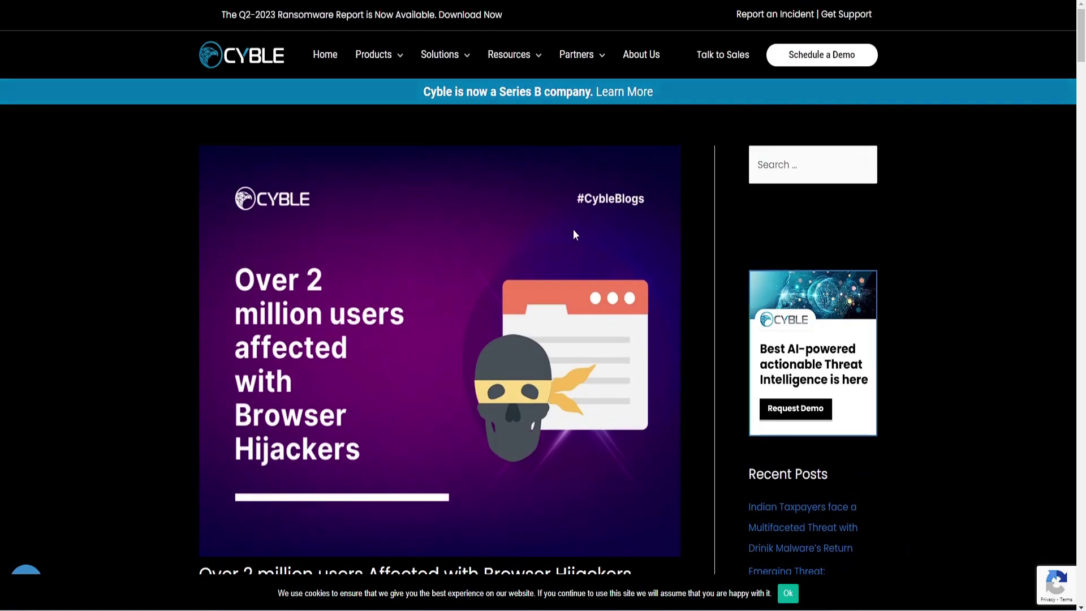
# - Scroll through the Cyble blog post on browser hijackers to read it
pyautogui.scroll(-2, 560, 236)
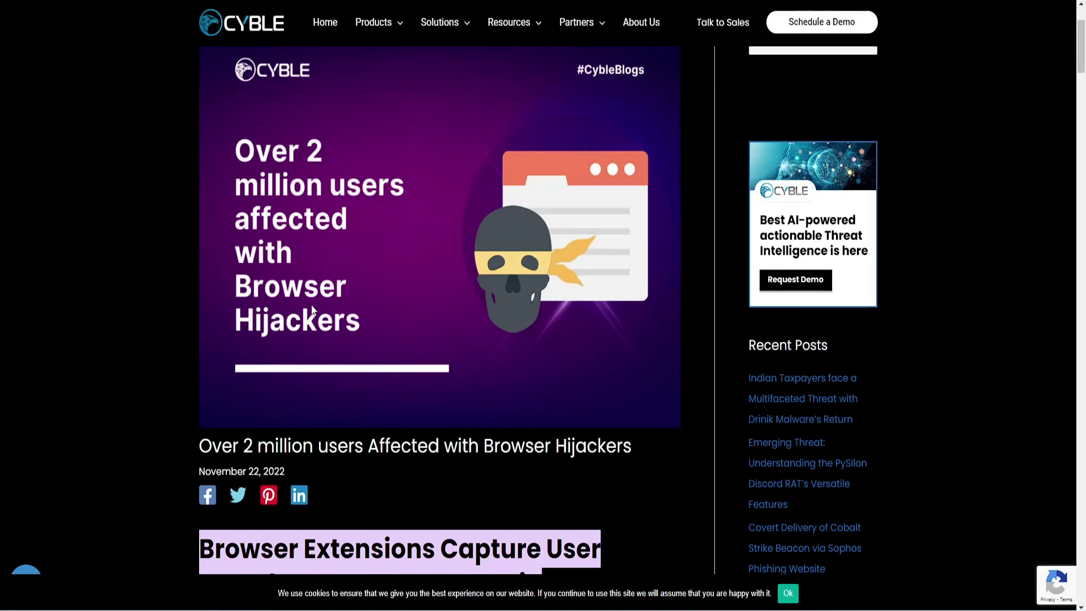
pyautogui.scroll(-2, 322, 314)
pyautogui.scroll(2, 327, 313)
pyautogui.scroll(-3, 433, 469)
pyautogui.scroll(-1, 435, 469)
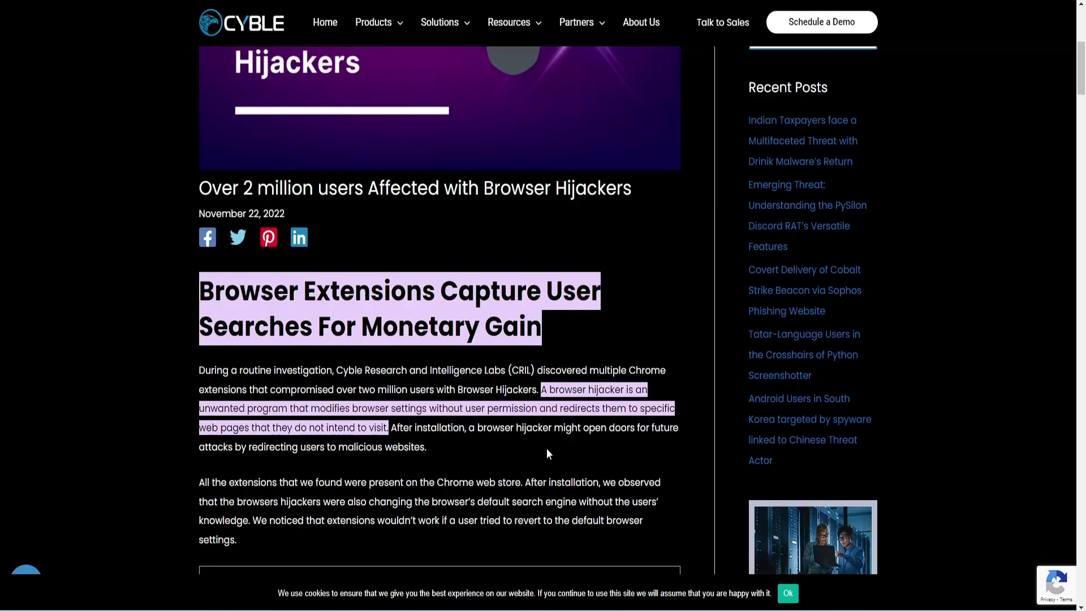
pyautogui.scroll(-1, 545, 458)
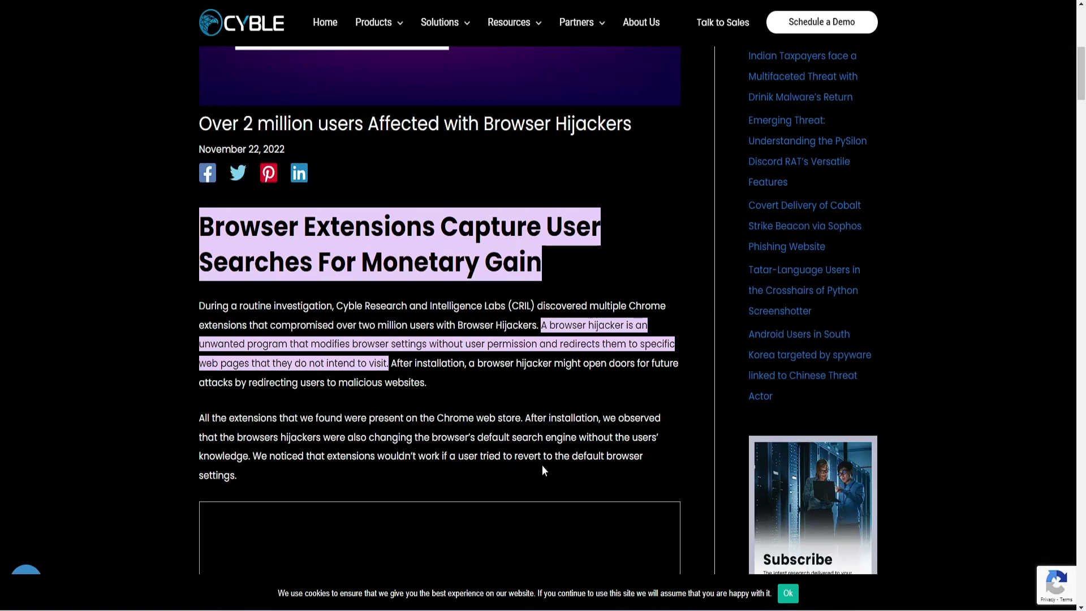
pyautogui.scroll(-1, 543, 466)
pyautogui.scroll(-1, 541, 467)
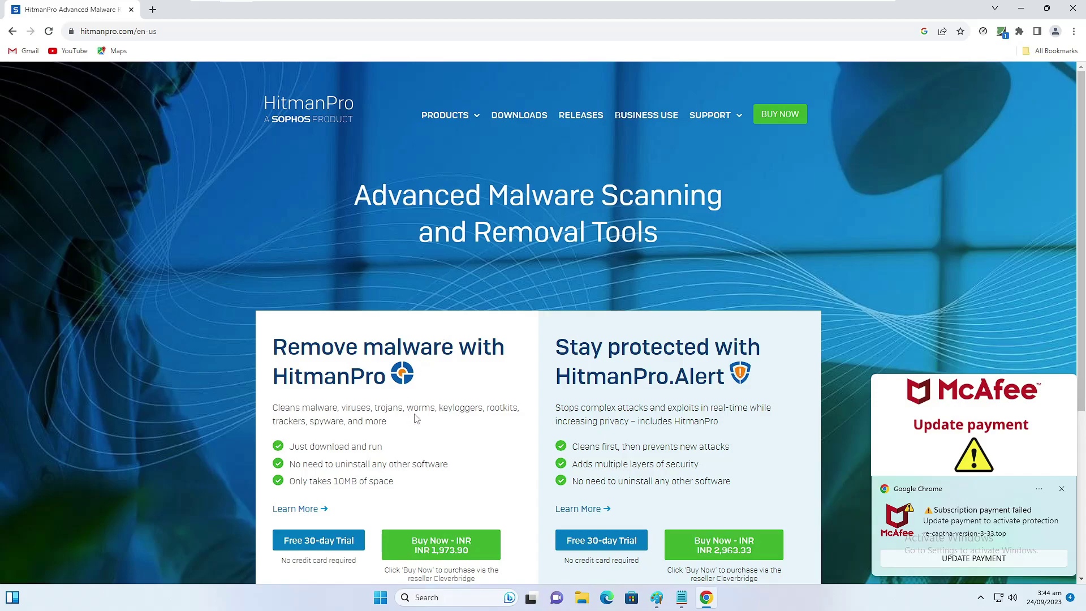
# - Scroll down the HitmanPro page toward the free trial download
pyautogui.scroll(-2, 465, 271)
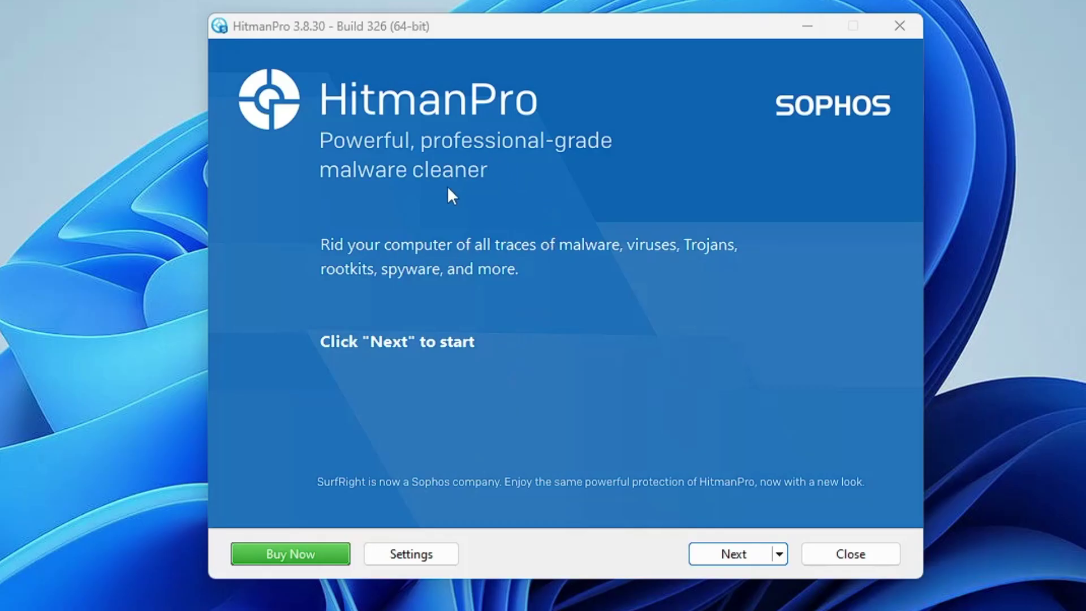
# - Run a HitmanPro one-time scan, review the single AskBar trace, and close without activating
pyautogui.click(731, 554)
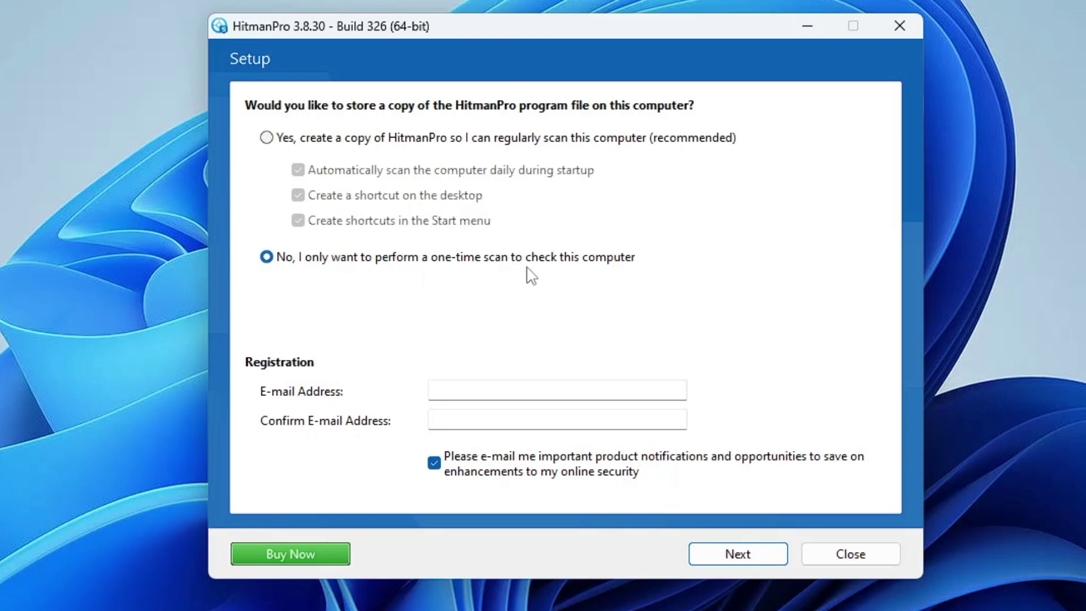
pyautogui.click(731, 554)
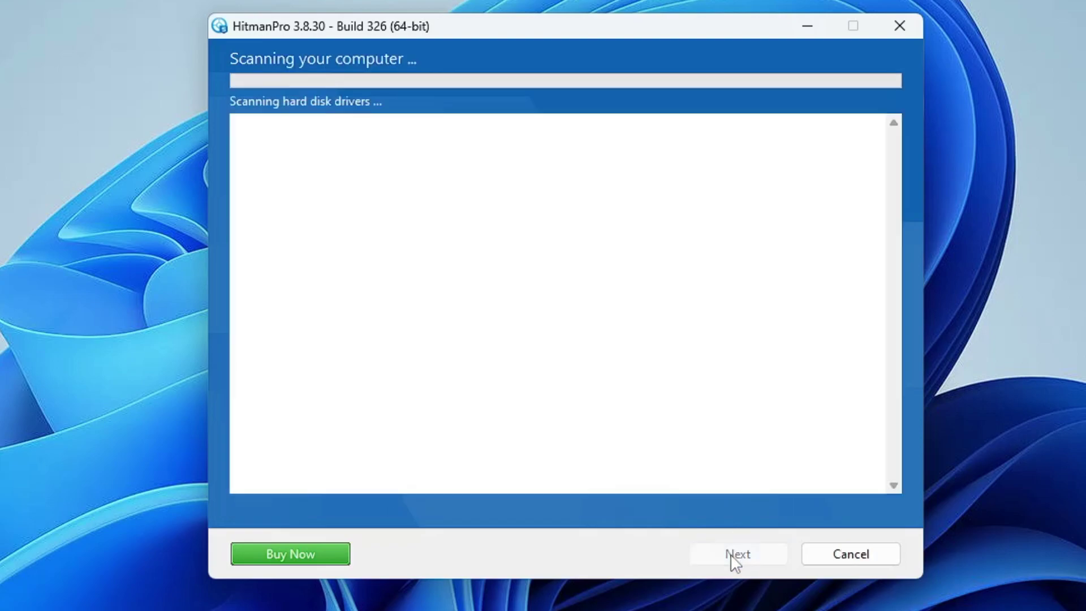
pyautogui.moveTo(518, 24); pyautogui.dragTo(507, 26)
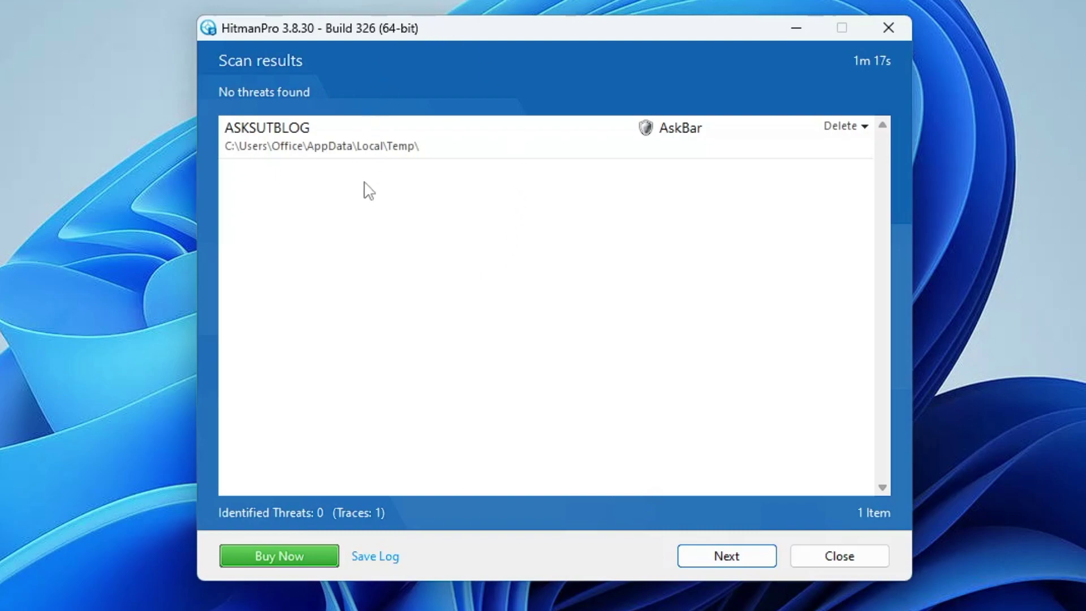
pyautogui.click(730, 558)
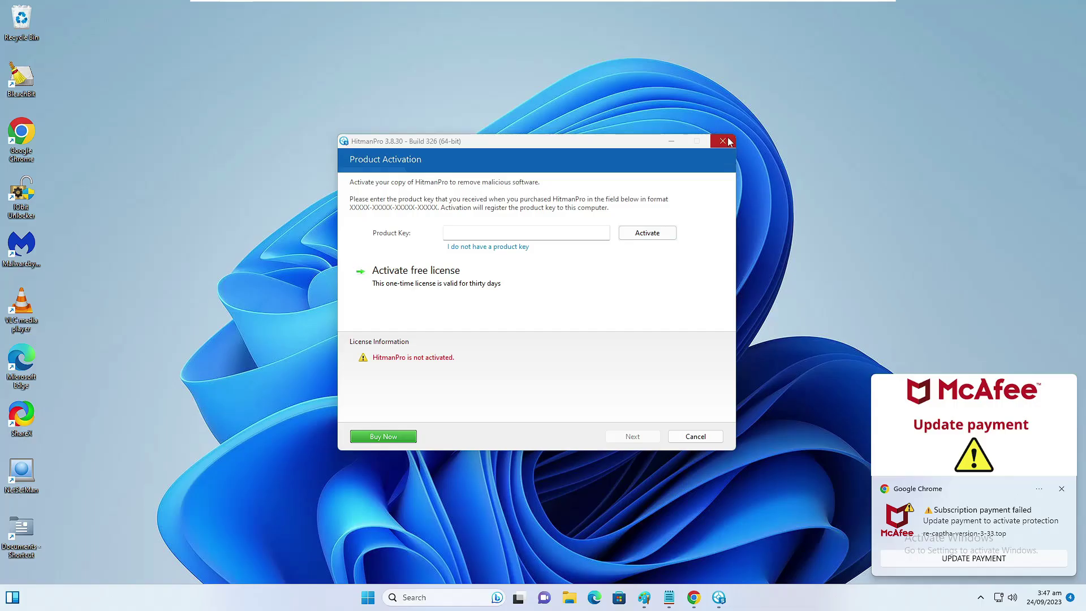
pyautogui.click(889, 28)
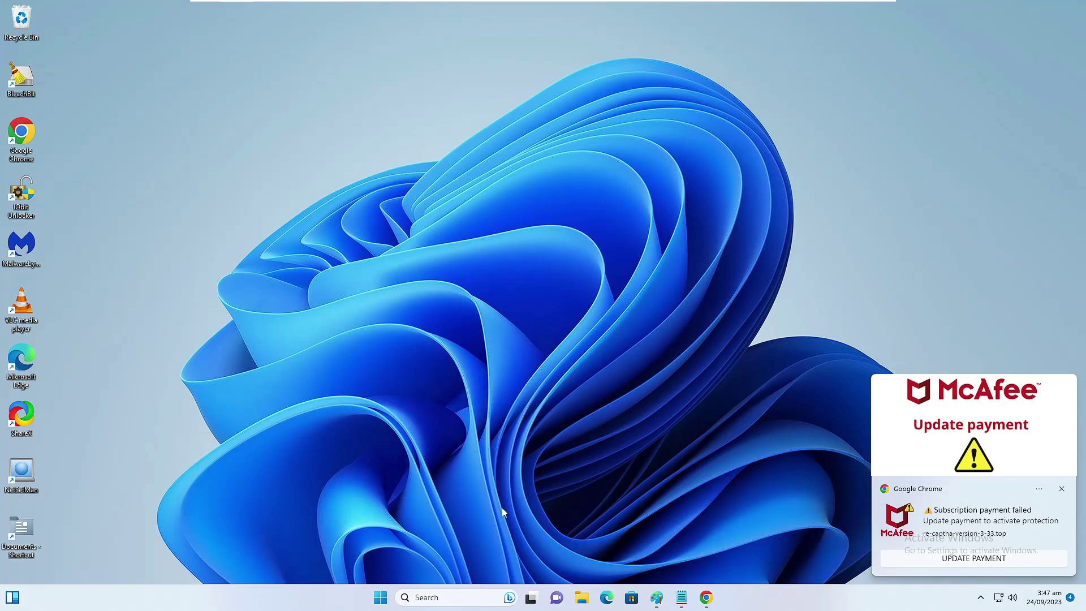
# - Run appwiz.cpl from Windows search to open Programs and Features
pyautogui.click(470, 598)
pyautogui.write('a')
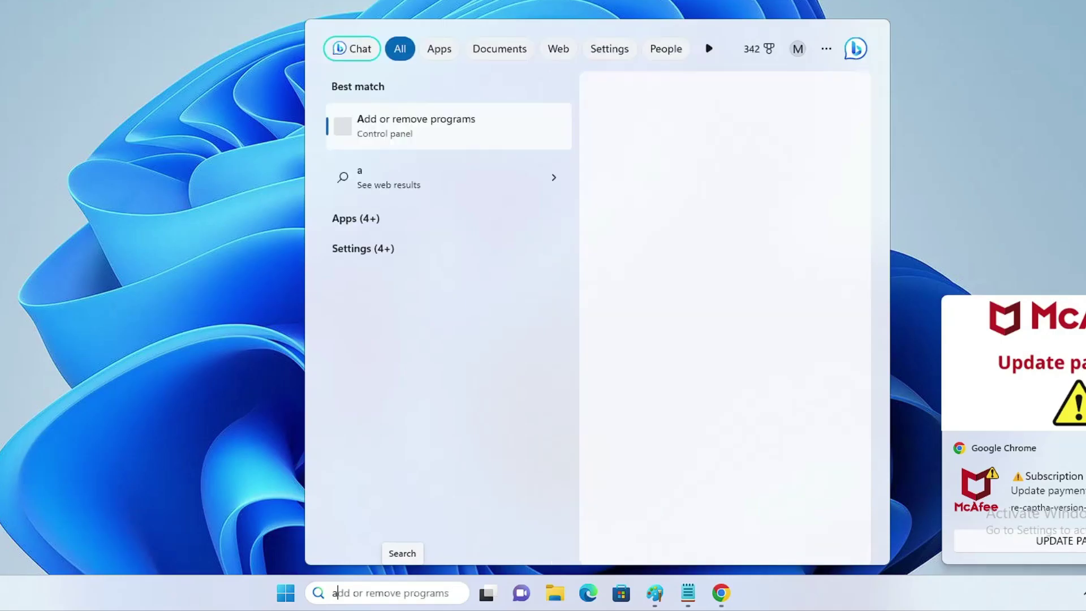
pyautogui.write('ppwu')
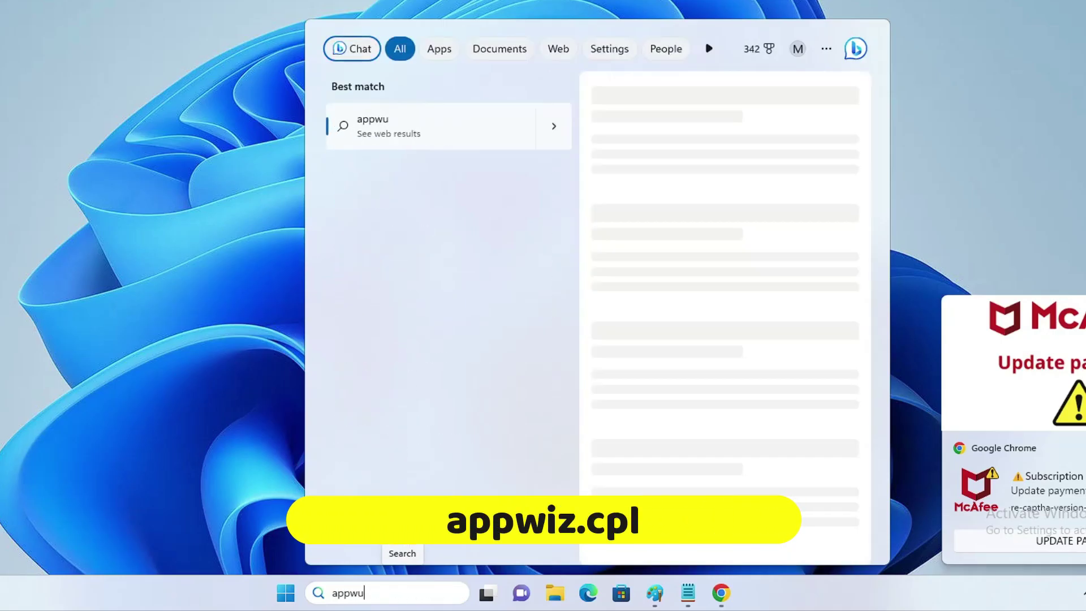
pyautogui.press('BackSpace')
pyautogui.write('iz.cpl')
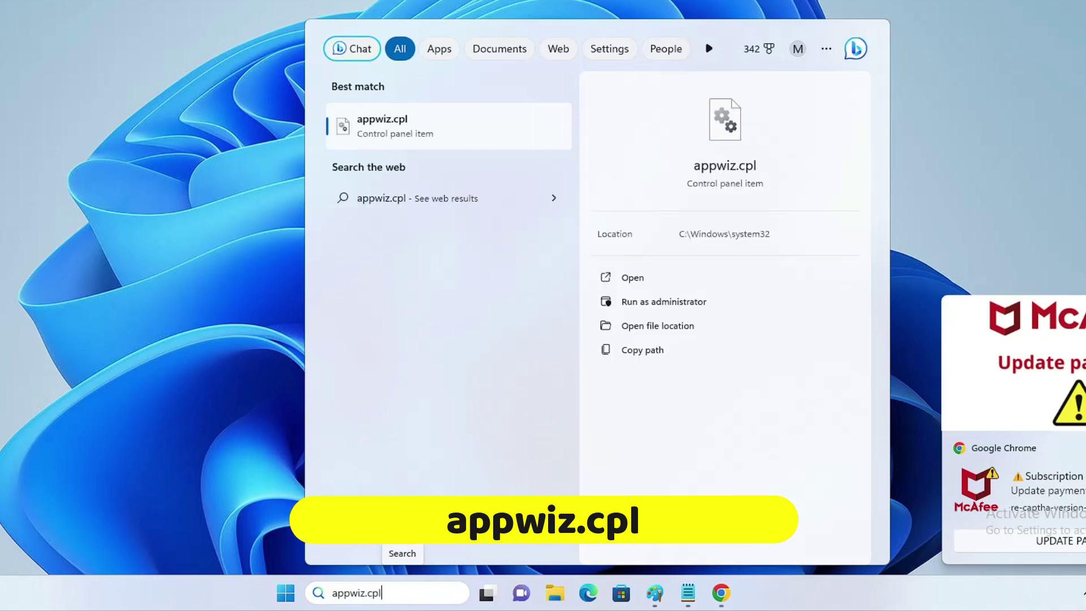
pyautogui.press('Return')
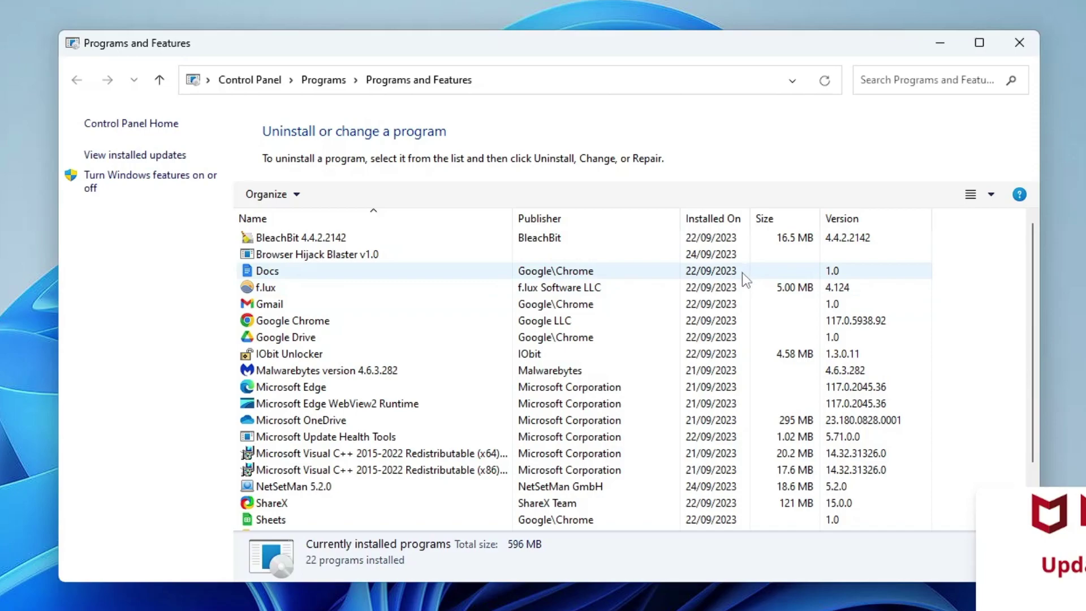
# - Sort programs by Installed On, newest first, and select Browser Hijack Blaster v1.0
pyautogui.doubleClick(750, 220)
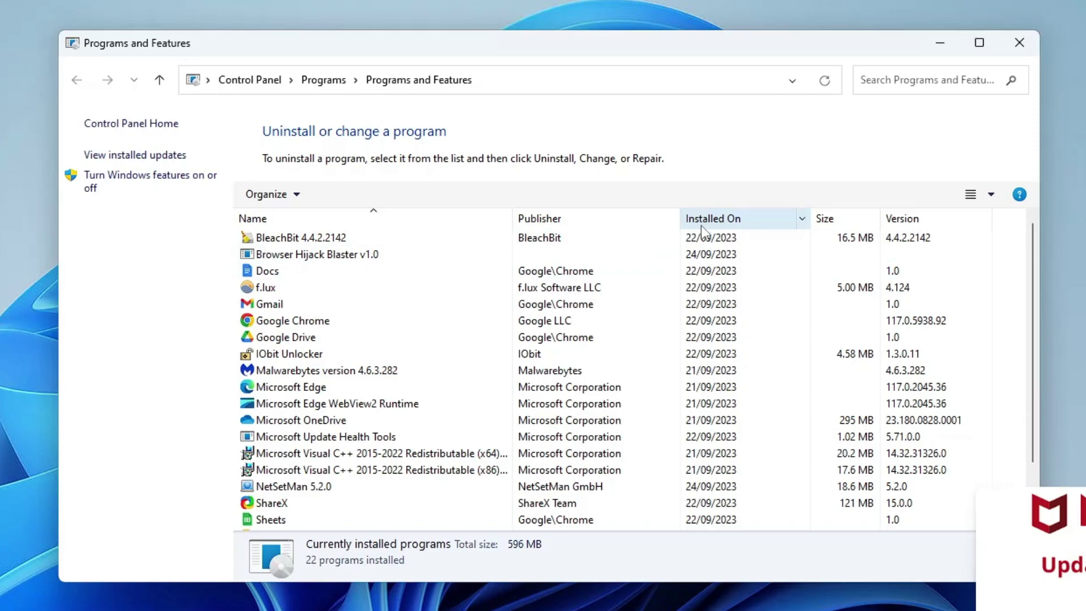
pyautogui.click(725, 222)
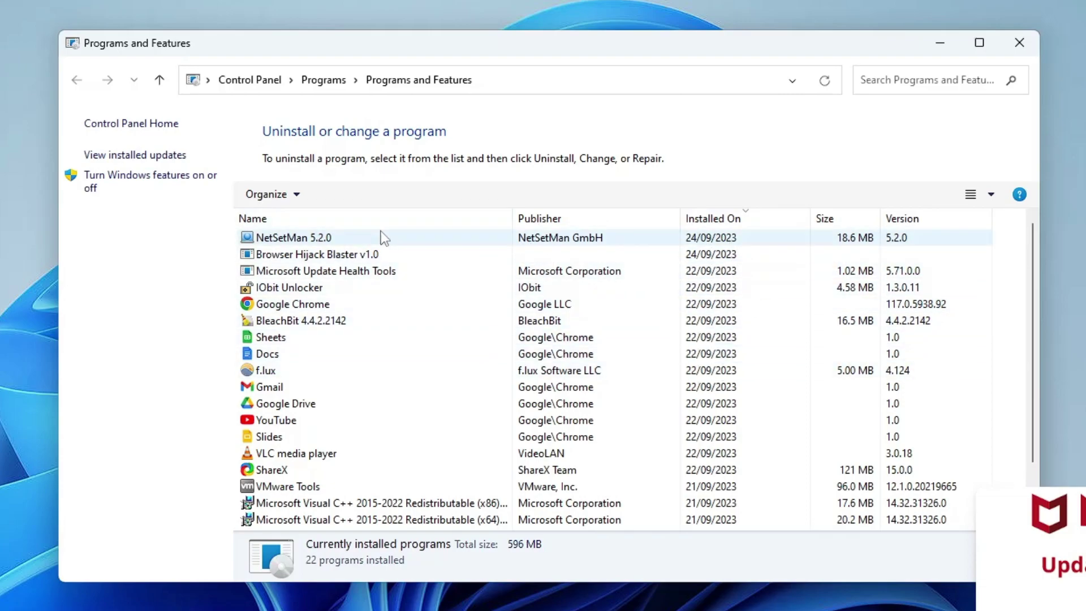
pyautogui.click(351, 238)
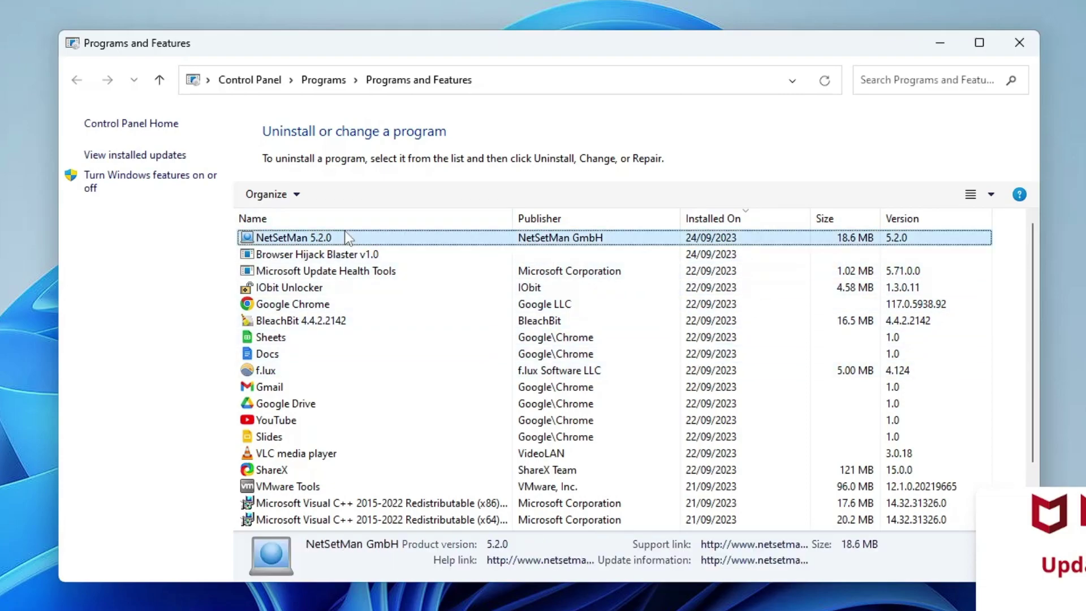
pyautogui.click(310, 256)
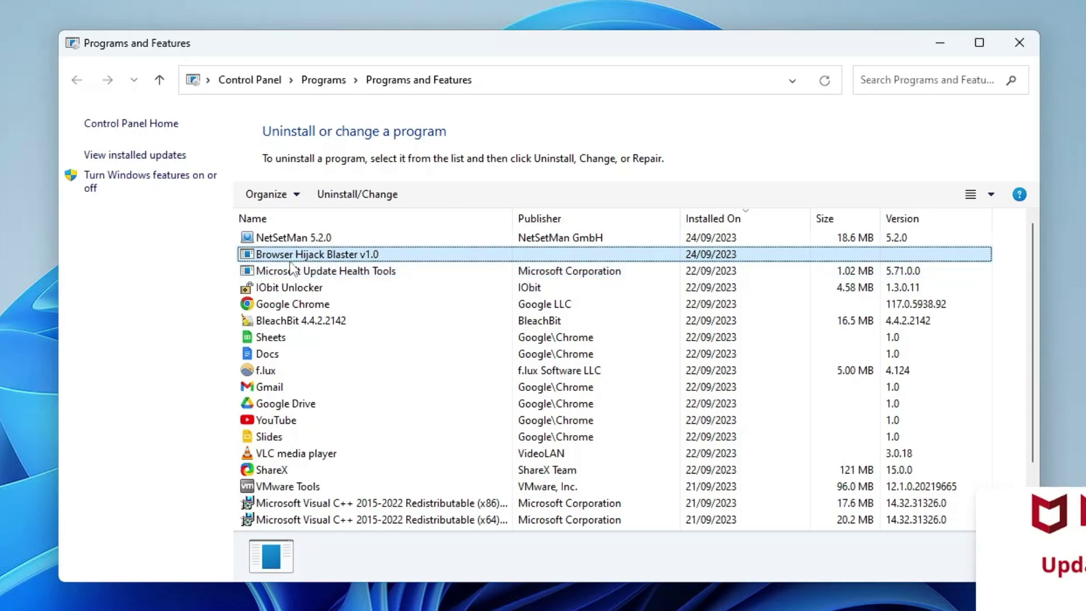
# - Uninstall Browser Hijack Blaster v1.0, approving the UAC prompt
pyautogui.click(353, 195)
pyautogui.click(381, 509)
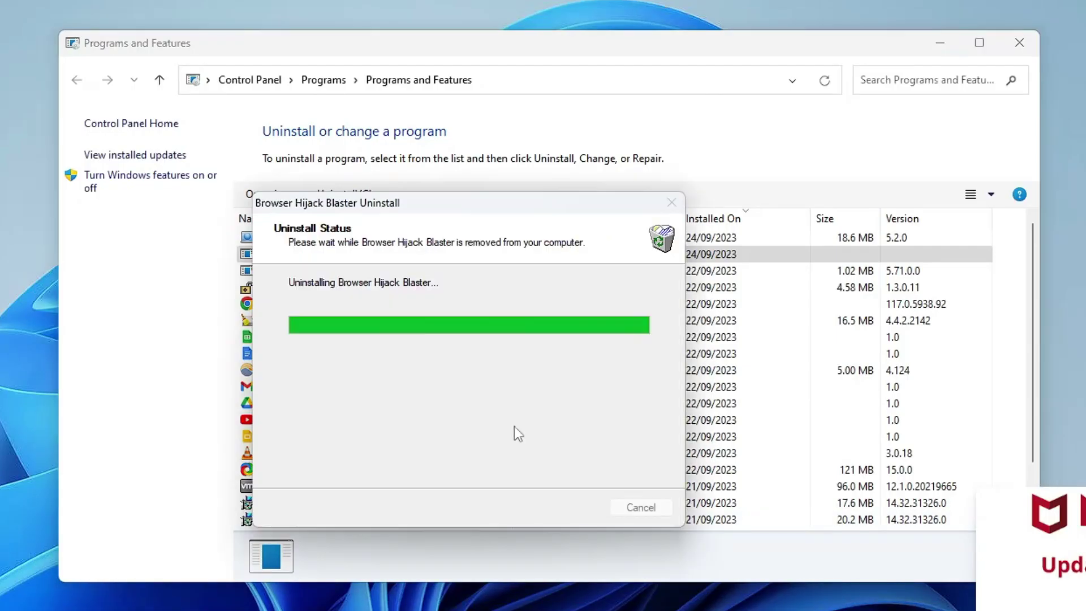
pyautogui.click(602, 427)
# - Uninstall NetSetMan 5.2.0, then close Programs and Features
pyautogui.click(317, 271)
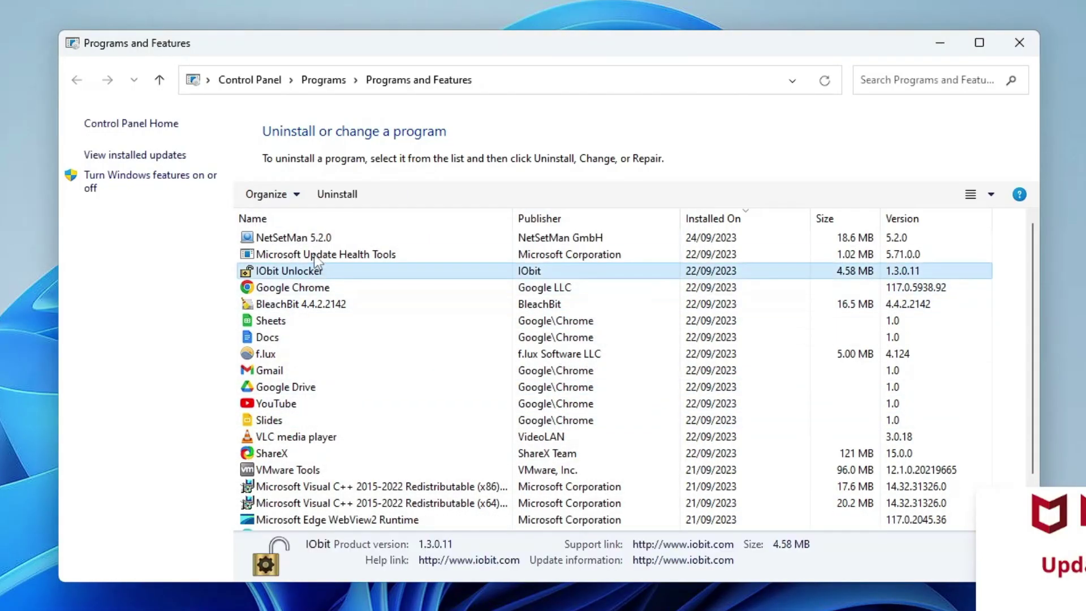
pyautogui.click(309, 237)
pyautogui.click(334, 192)
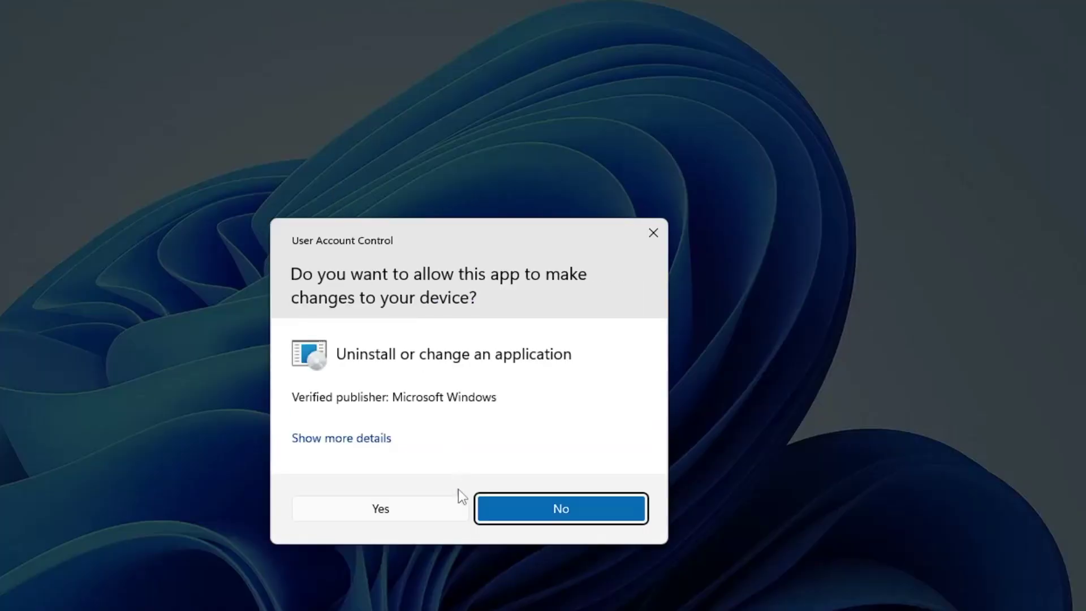
pyautogui.click(444, 516)
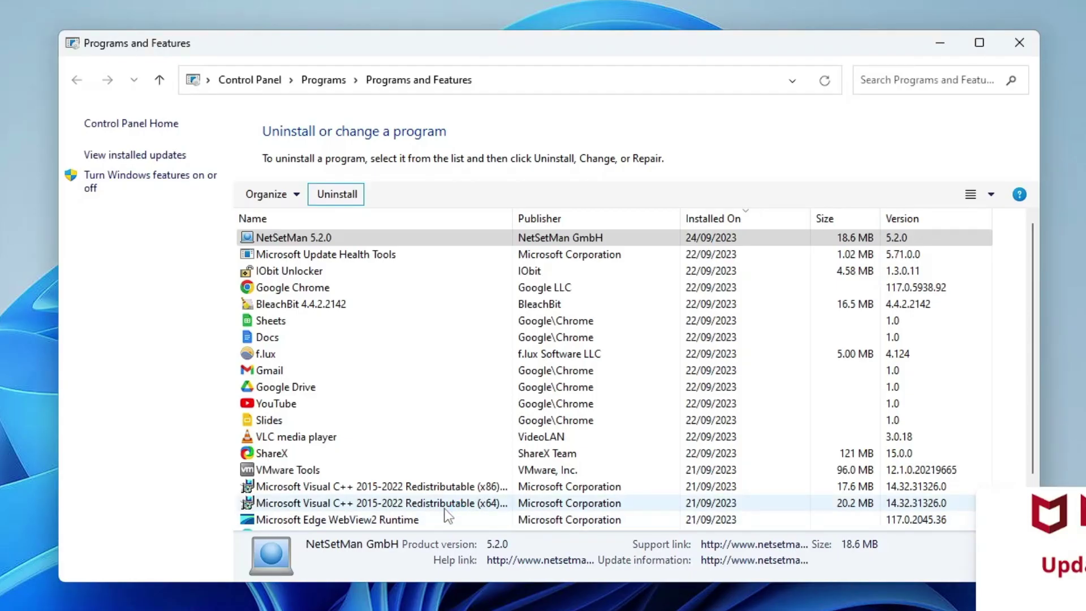
pyautogui.click(531, 429)
pyautogui.click(320, 292)
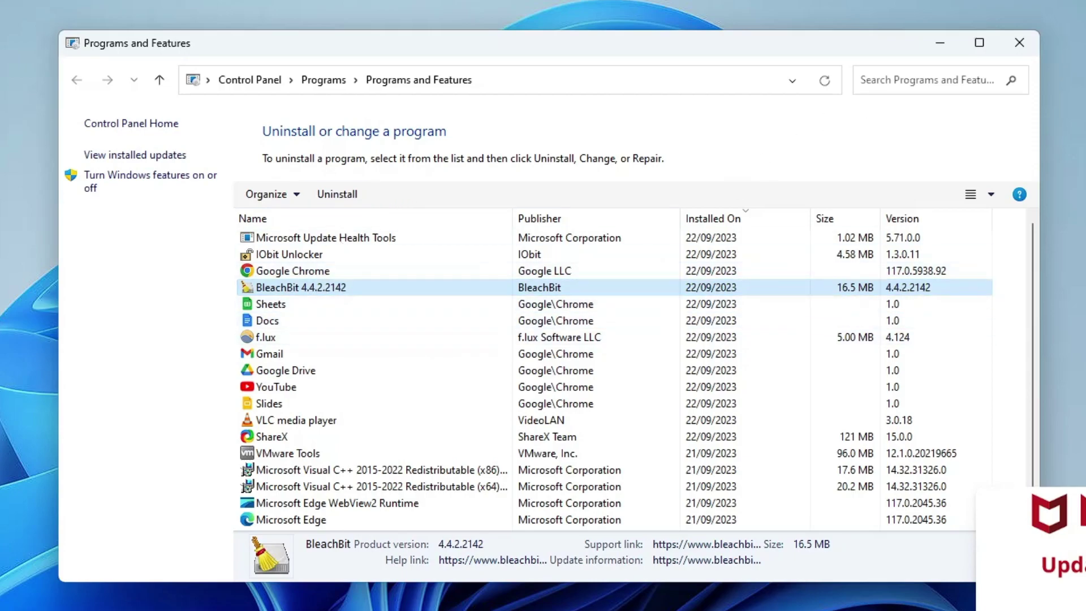
pyautogui.click(1025, 35)
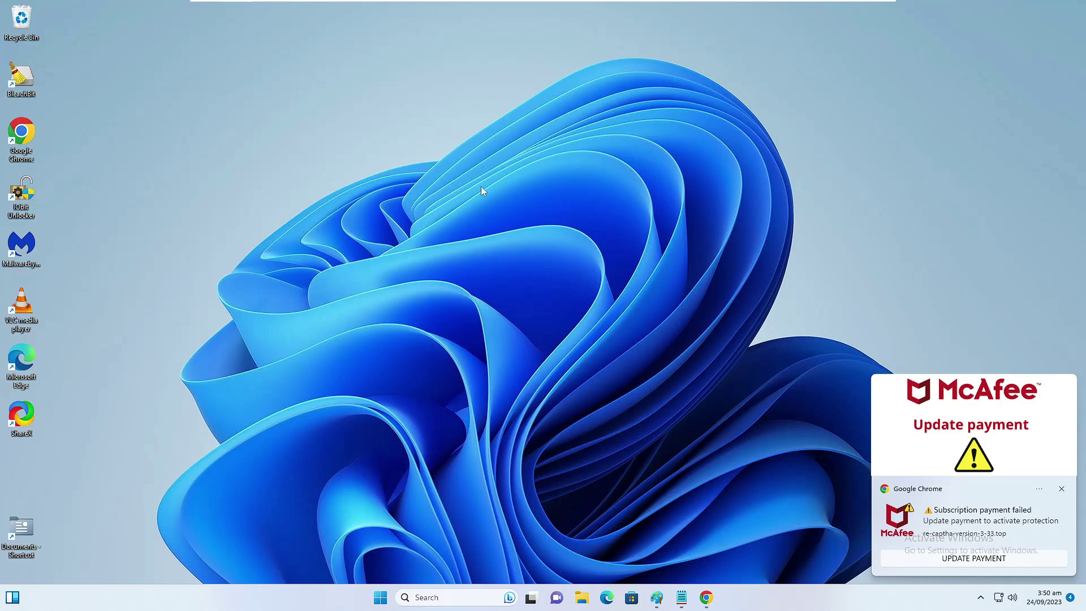
# - Launch Chrome, go to the extensions page and remove User-Agent Switcher
pyautogui.doubleClick(31, 134)
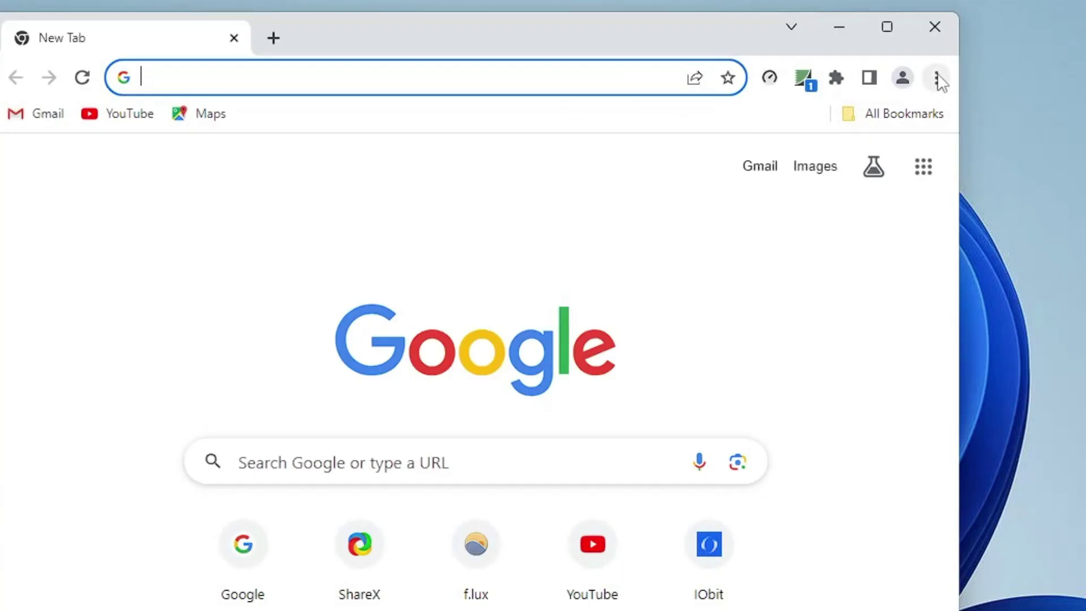
pyautogui.click(743, 55)
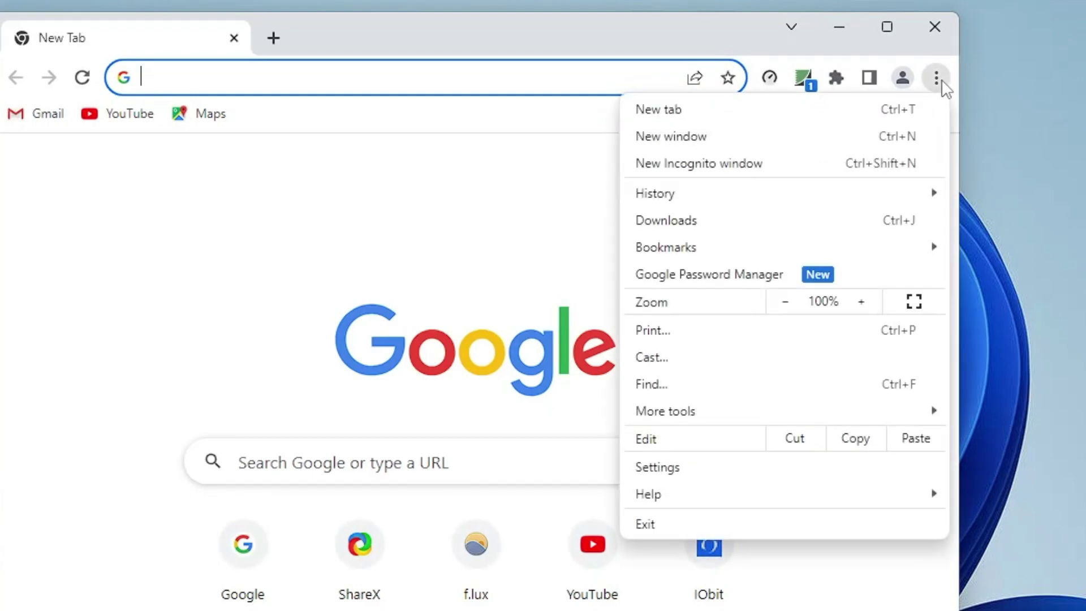
pyautogui.moveTo(660, 417)
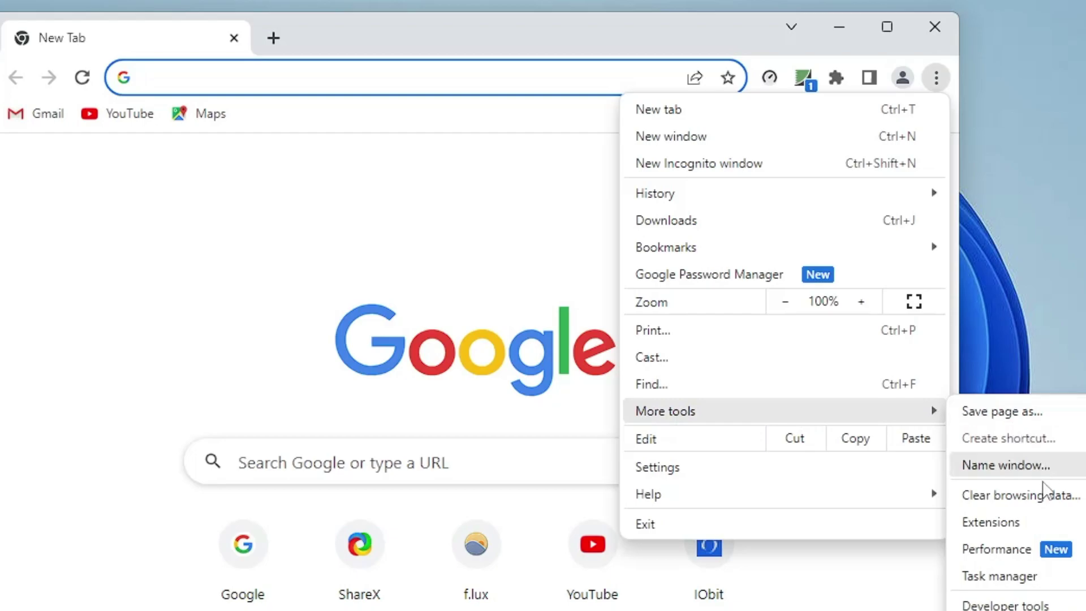
pyautogui.click(1016, 526)
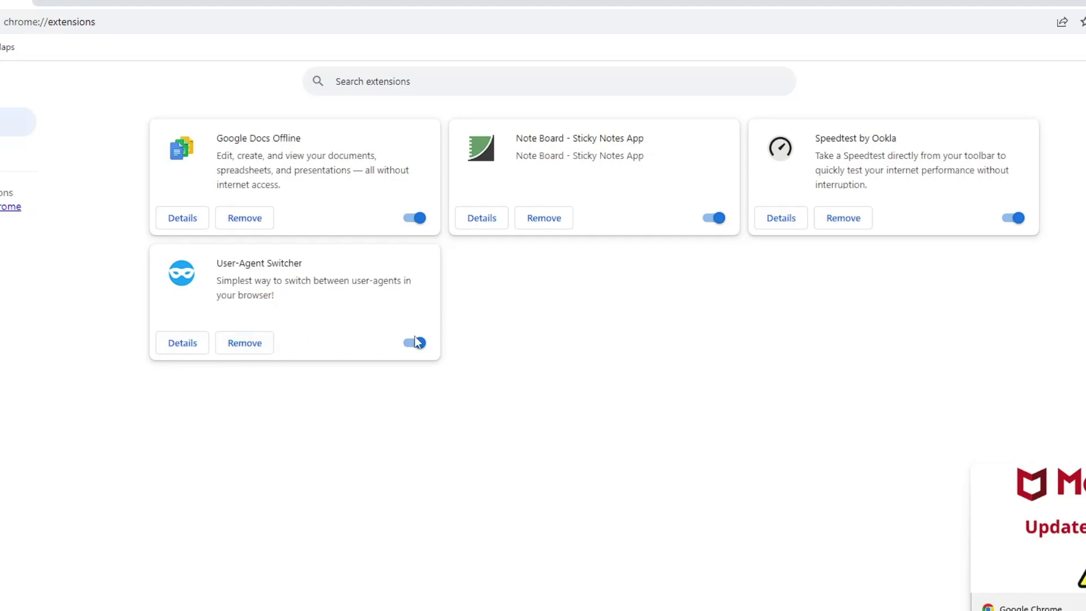
pyautogui.click(245, 343)
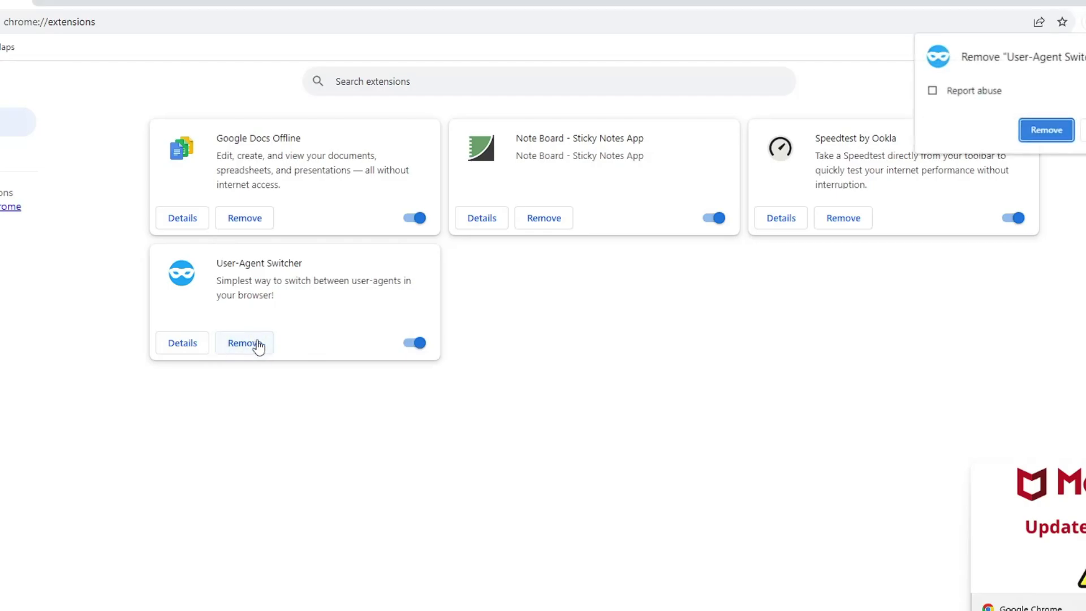
pyautogui.press('Return')
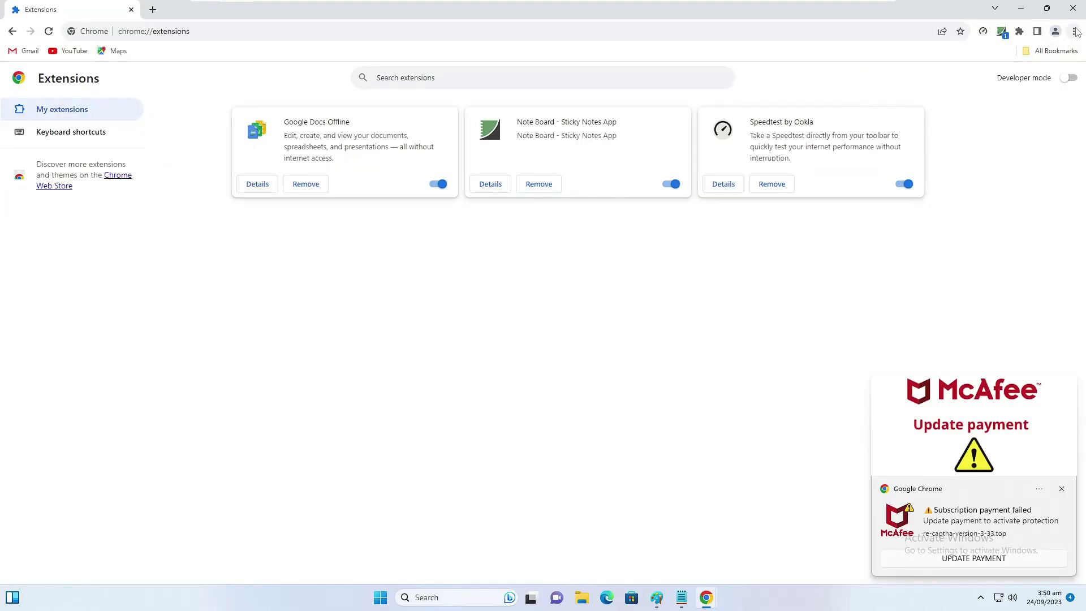
# - Clear browsing data for All time, with Site settings and Hosted app data also ticked
pyautogui.click(1074, 31)
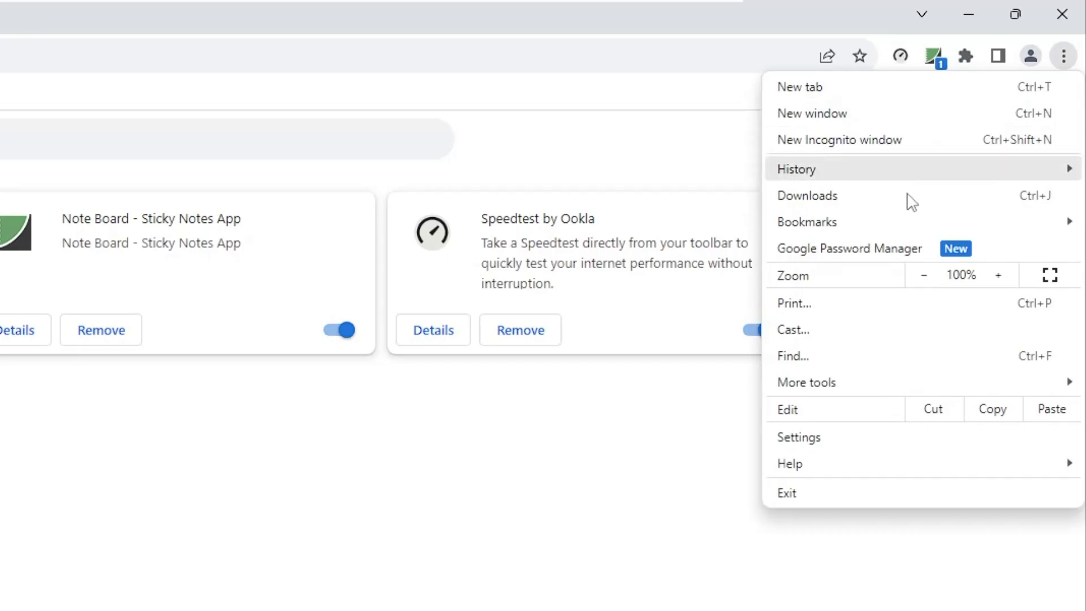
pyautogui.click(815, 436)
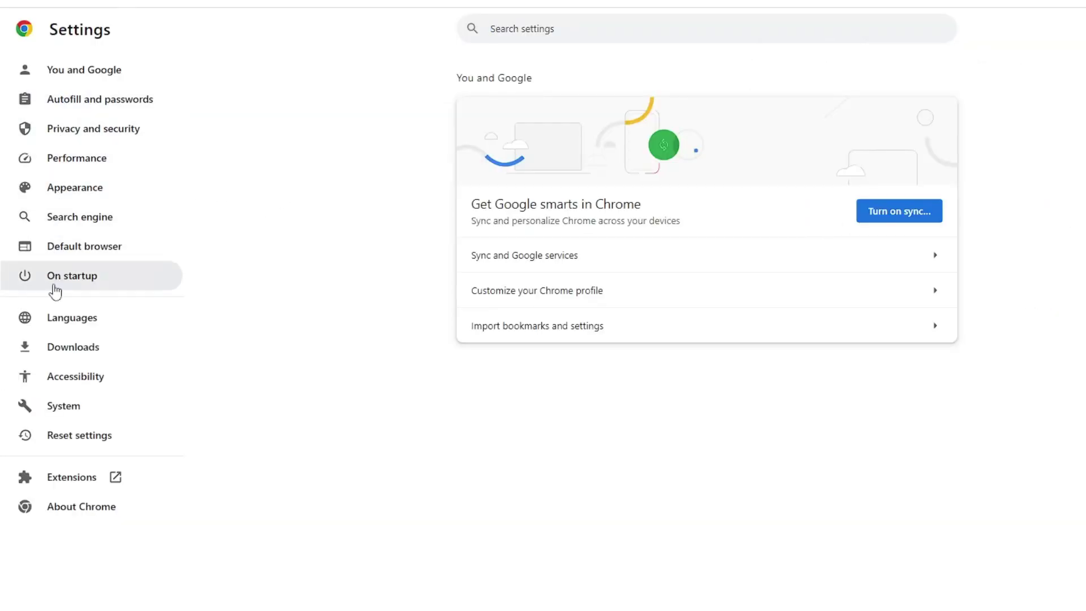
pyautogui.click(87, 137)
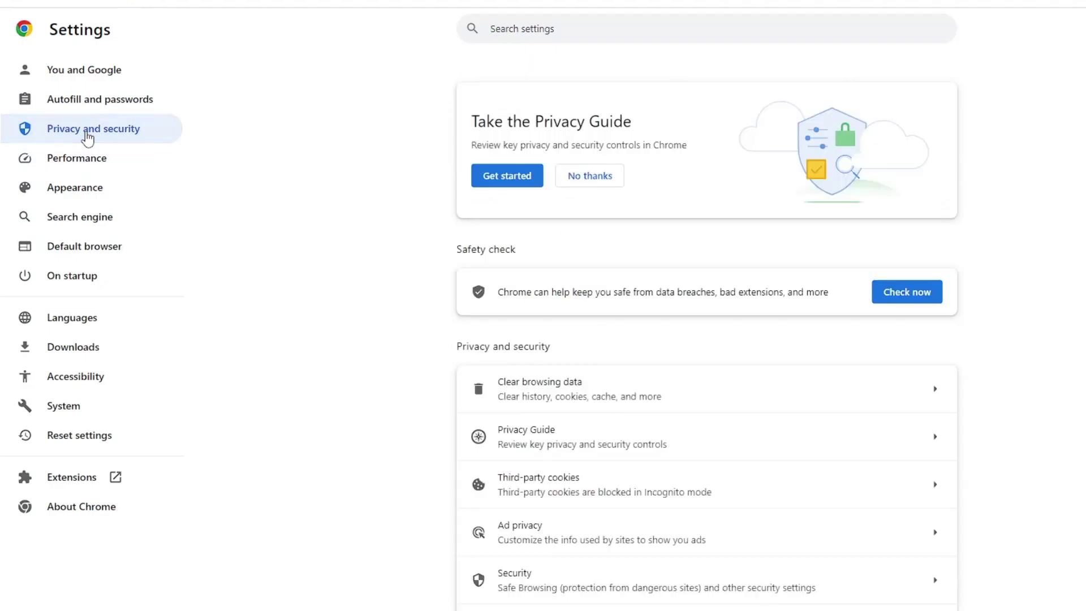
pyautogui.click(622, 400)
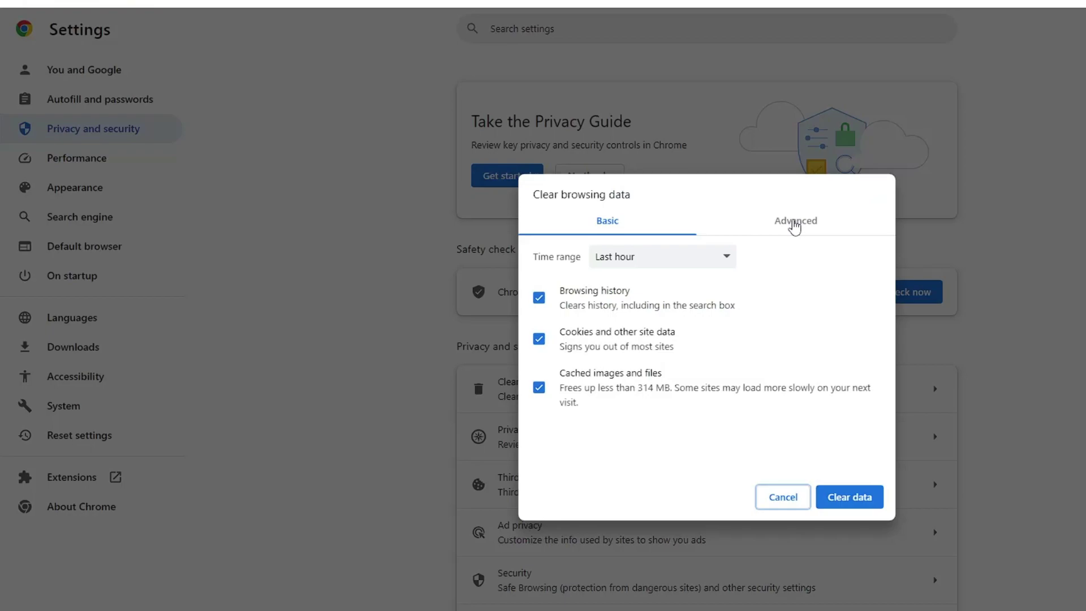
pyautogui.click(795, 224)
pyautogui.click(638, 262)
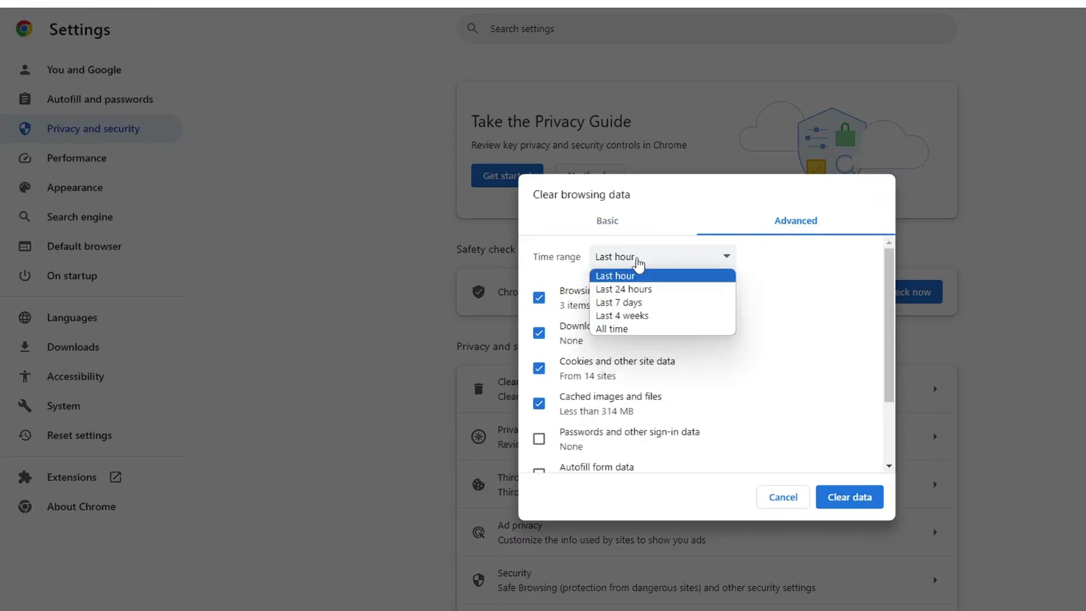
pyautogui.click(637, 332)
pyautogui.scroll(-2, 636, 337)
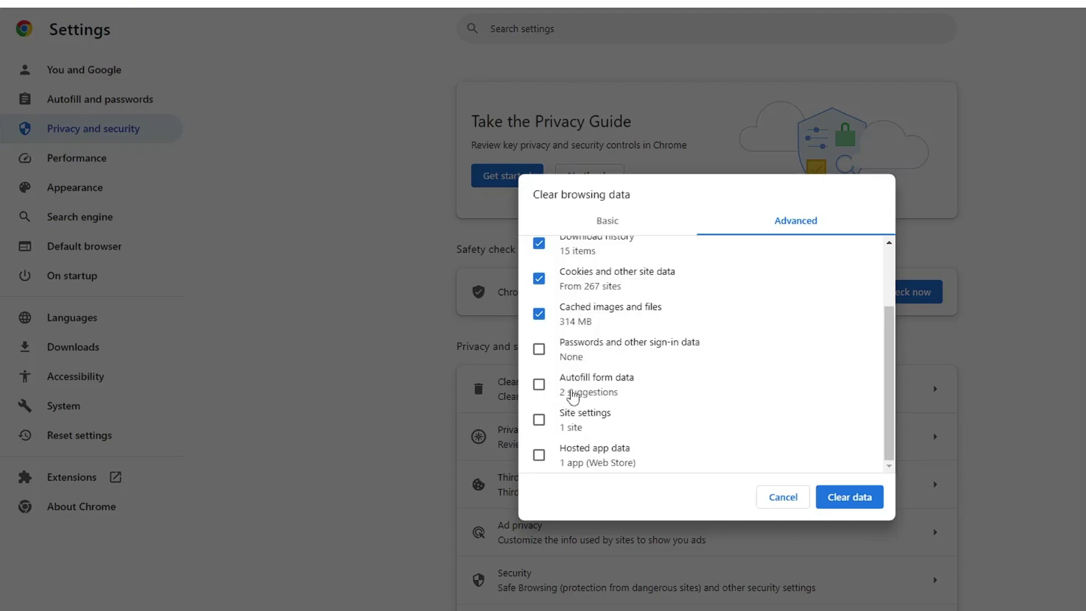
pyautogui.click(539, 422)
pyautogui.click(539, 460)
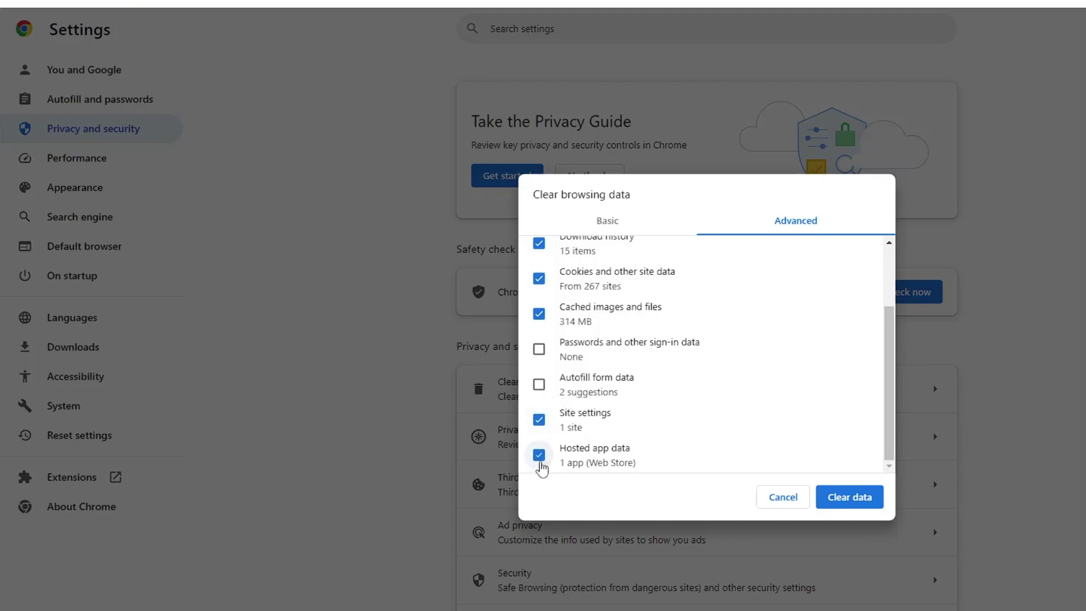
pyautogui.click(850, 506)
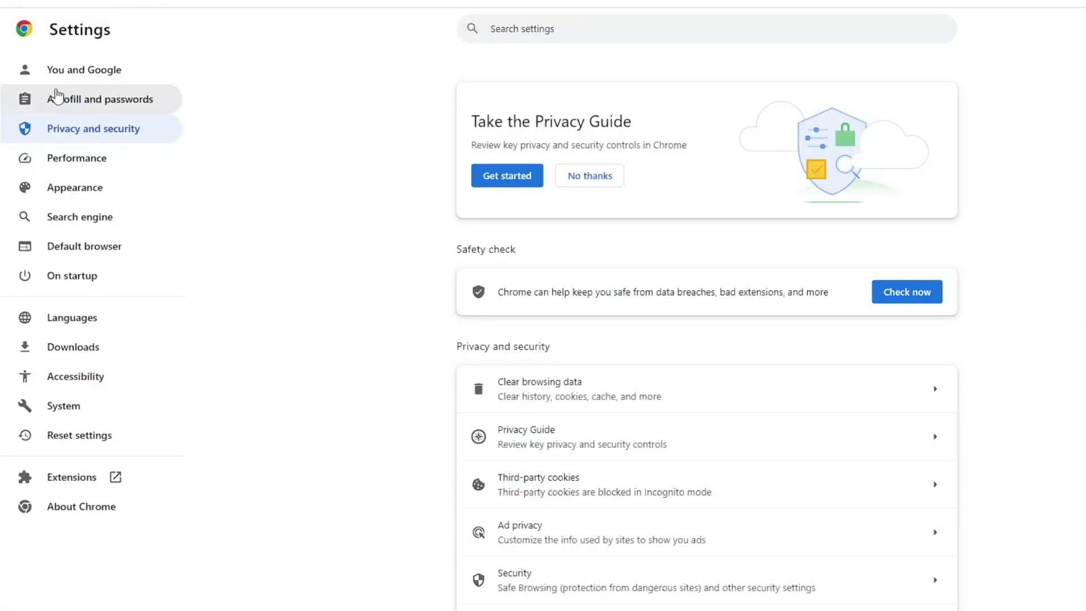
# - Reset Chrome settings to their original defaults, then close the browser with Alt+F4
pyautogui.click(100, 455)
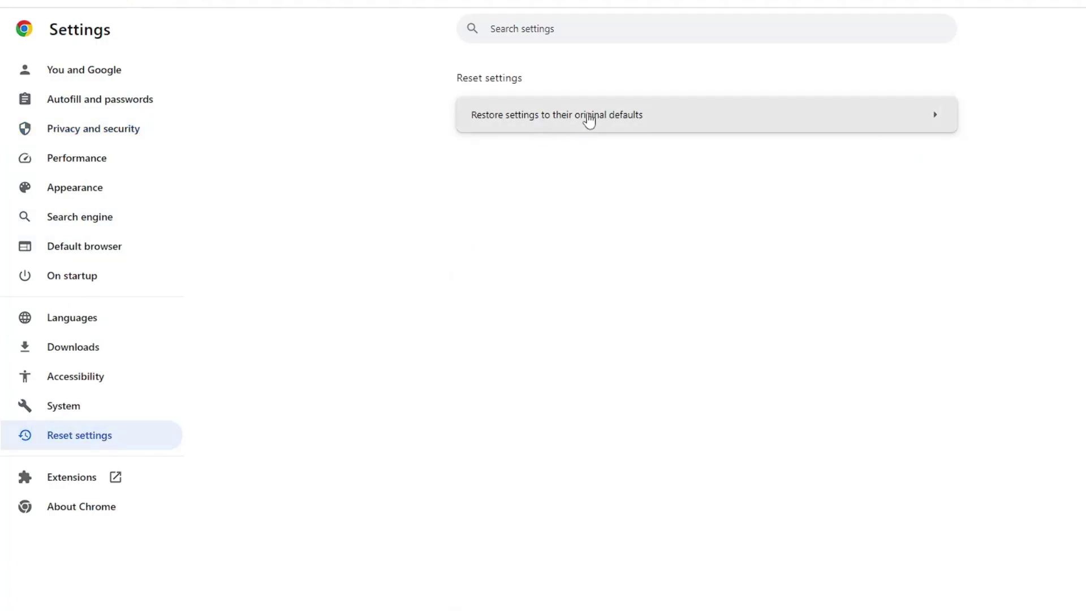
pyautogui.click(687, 131)
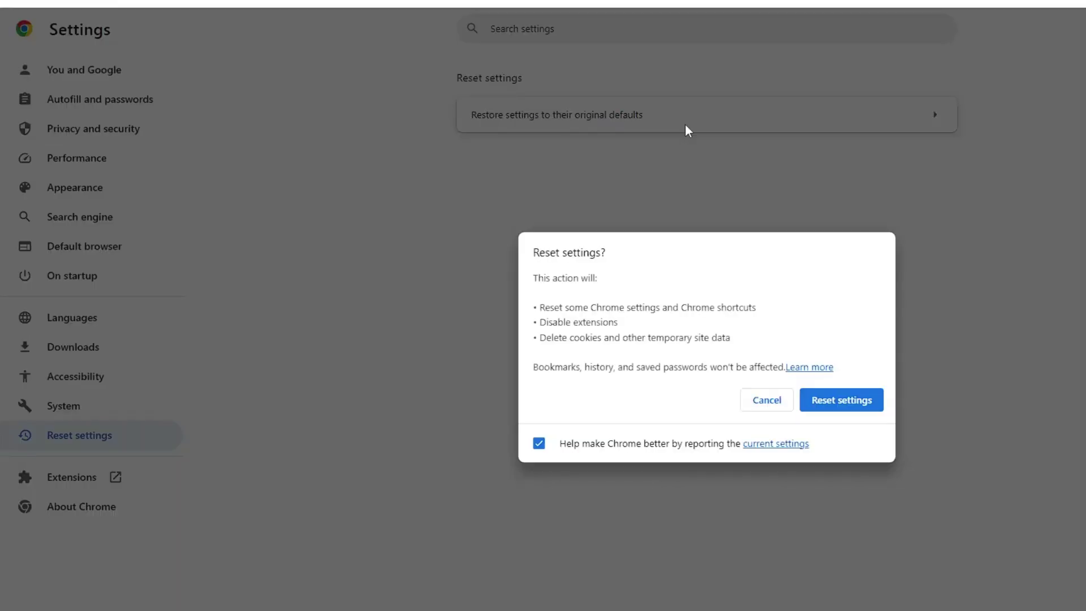
pyautogui.click(810, 398)
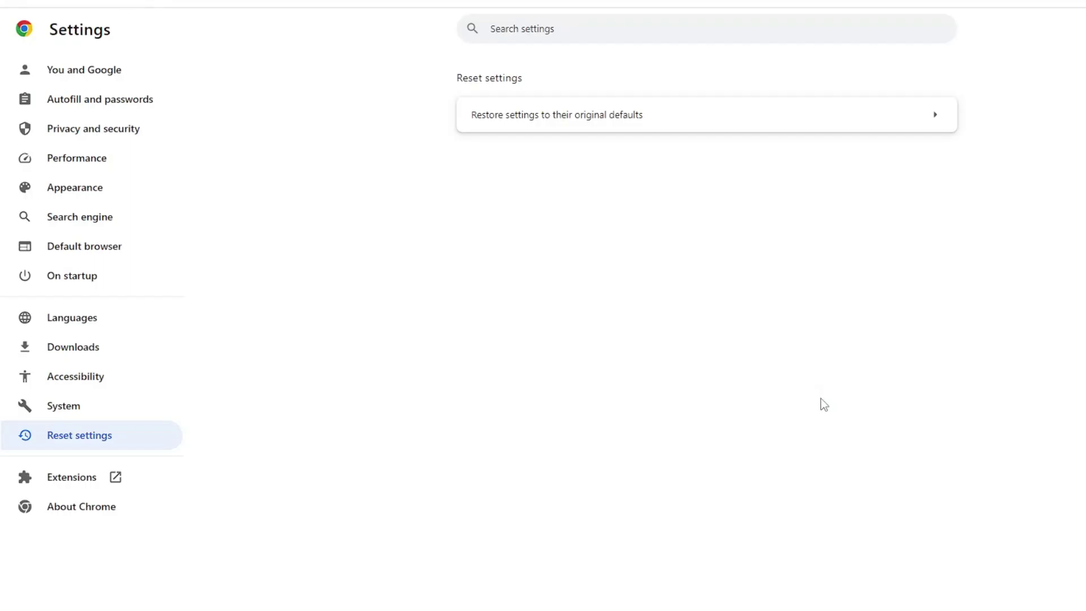
pyautogui.hotkey('alt', 'F4')
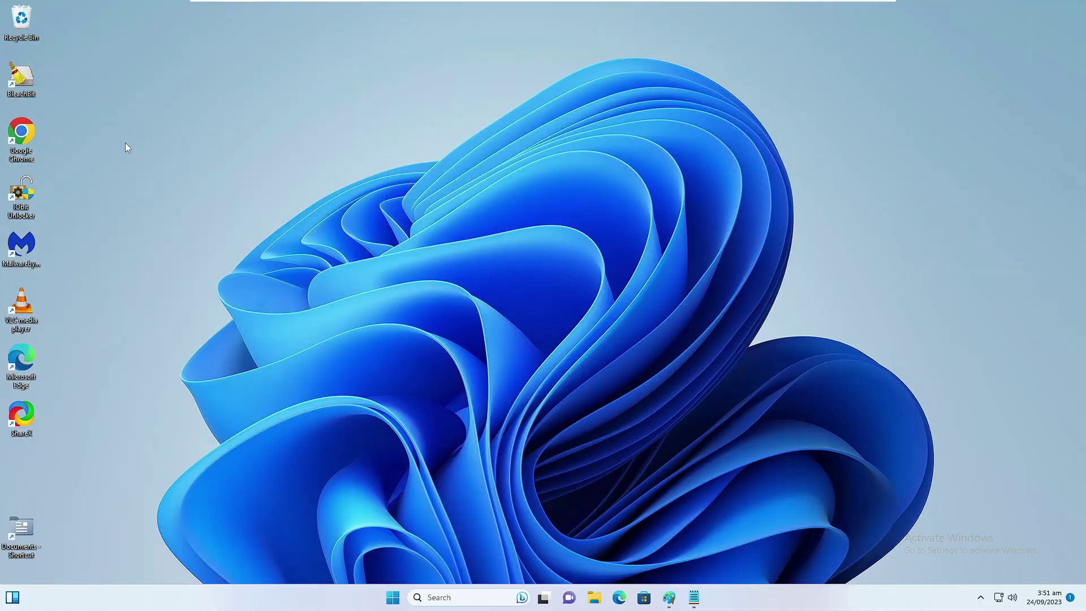
pyautogui.rightClick(32, 132)
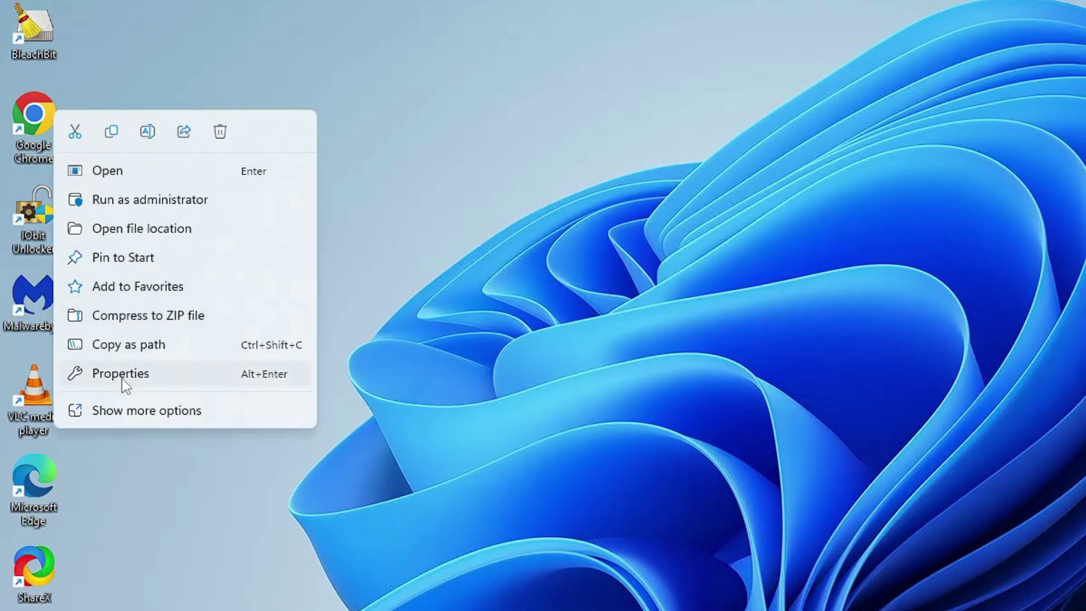
pyautogui.click(80, 294)
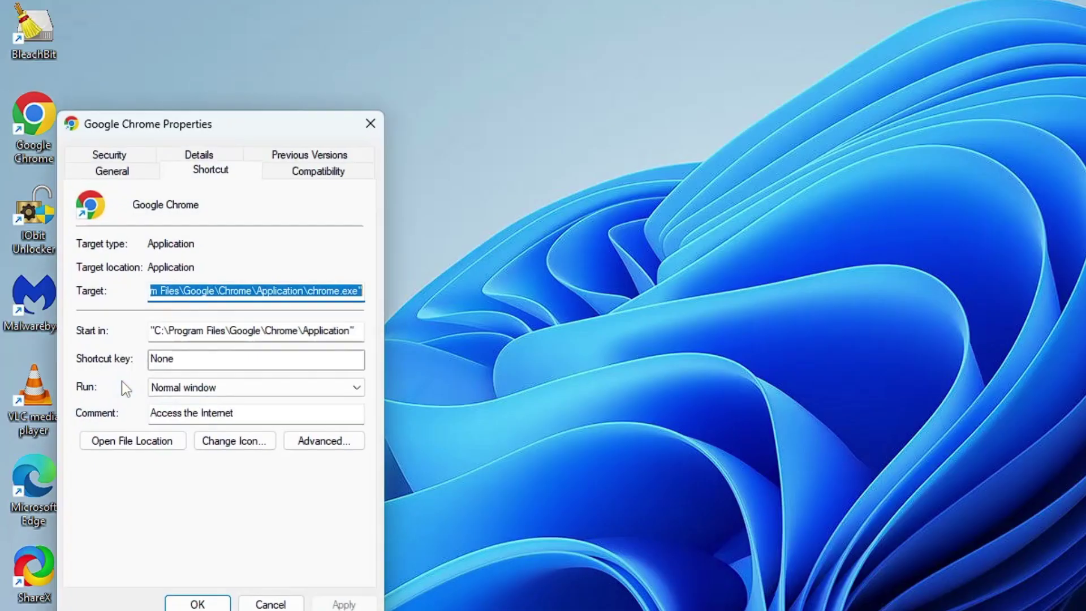
pyautogui.moveTo(239, 120); pyautogui.dragTo(291, 65)
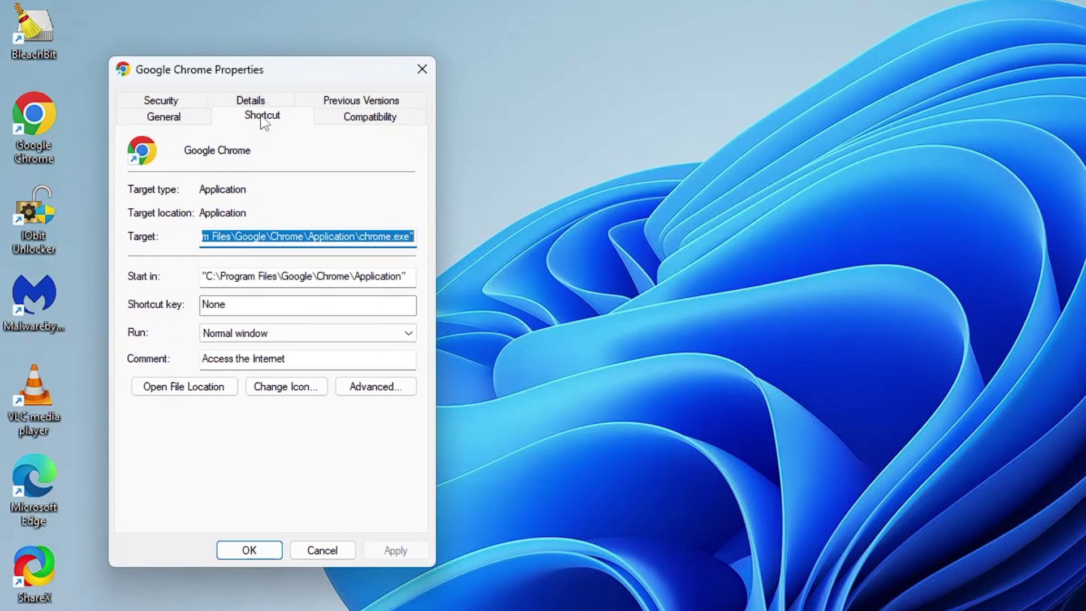
pyautogui.click(264, 120)
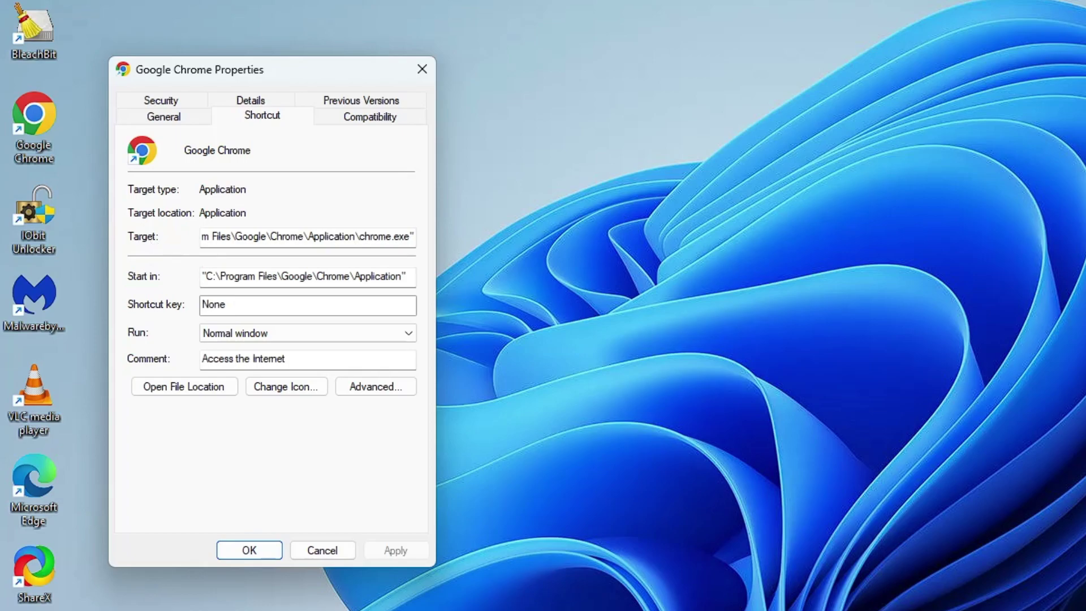
pyautogui.click(372, 235)
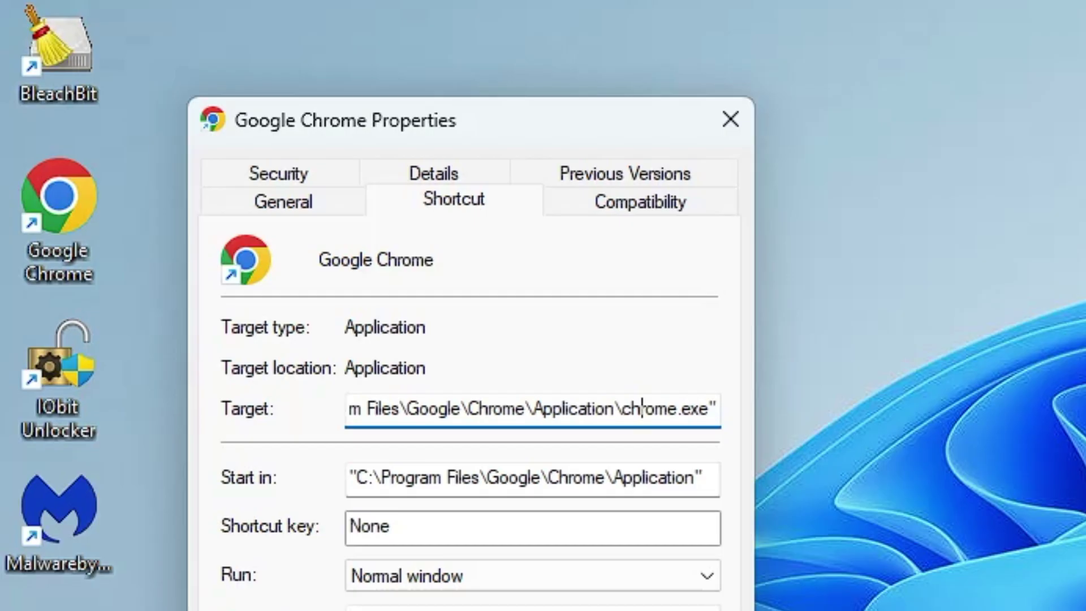
pyautogui.press('Right')
pyautogui.press('Right')
pyautogui.press('Right')
pyautogui.press('Right')
pyautogui.press('Right')
pyautogui.press('Right')
pyautogui.press('Right')
pyautogui.press('Right')
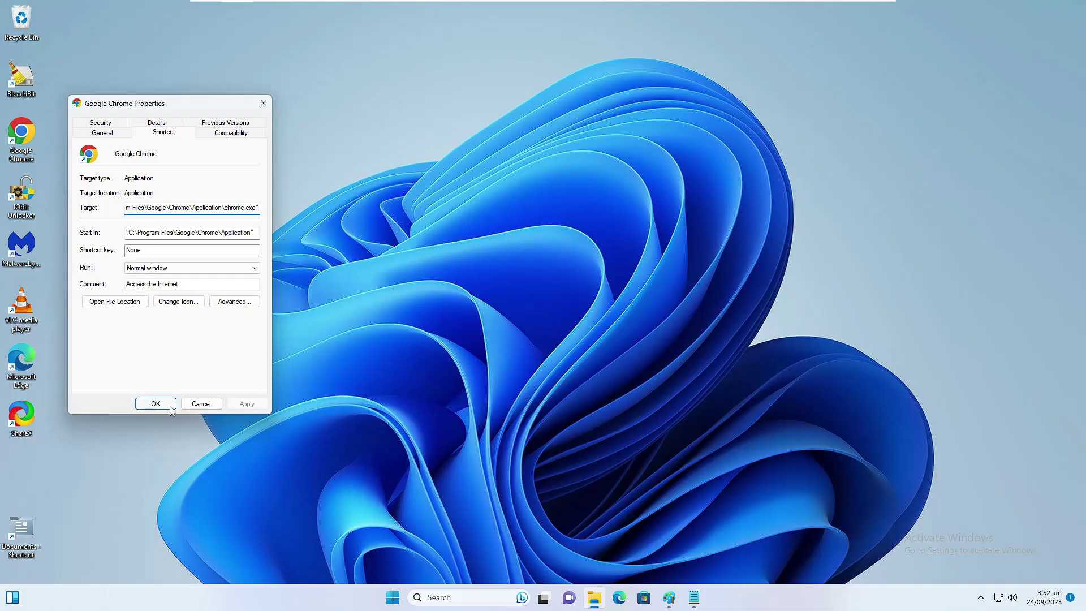
pyautogui.click(169, 405)
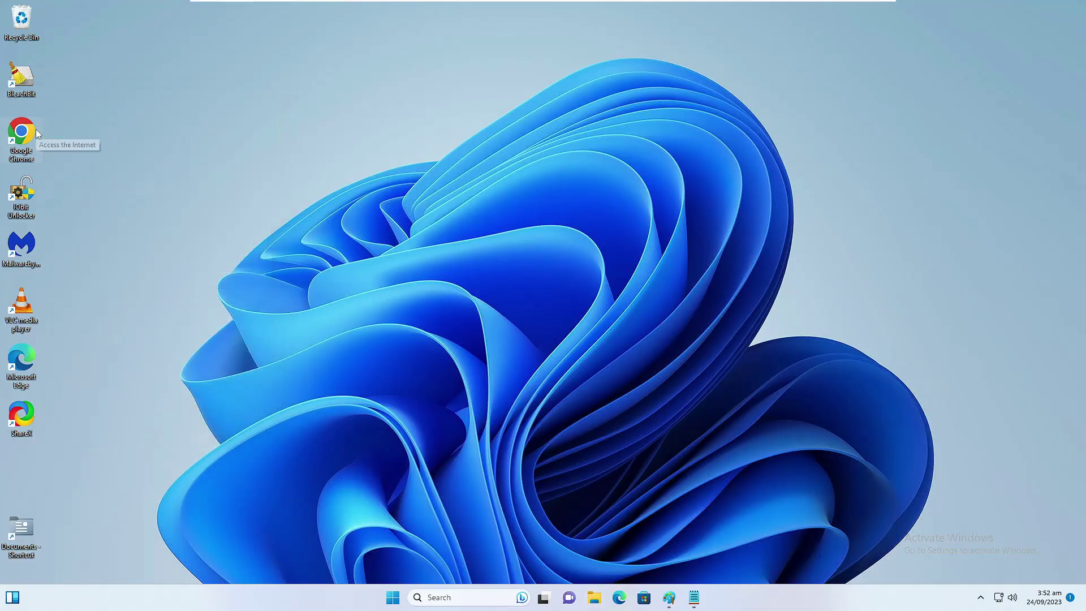
# - Relaunch Chrome and keep Google selected as the address-bar search engine in Settings
pyautogui.doubleClick(22, 133)
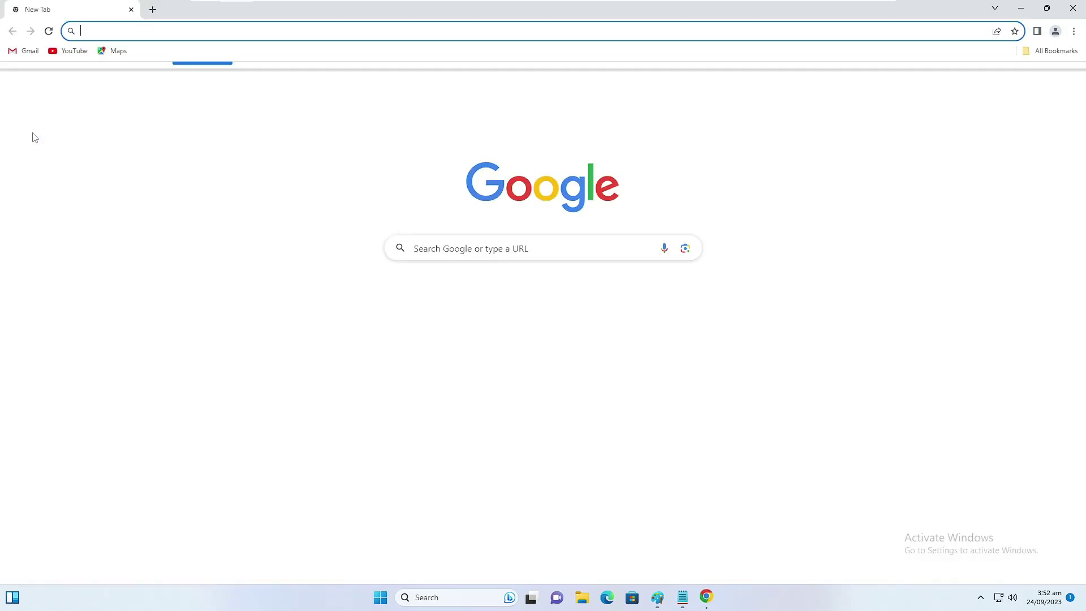
pyautogui.click(1074, 32)
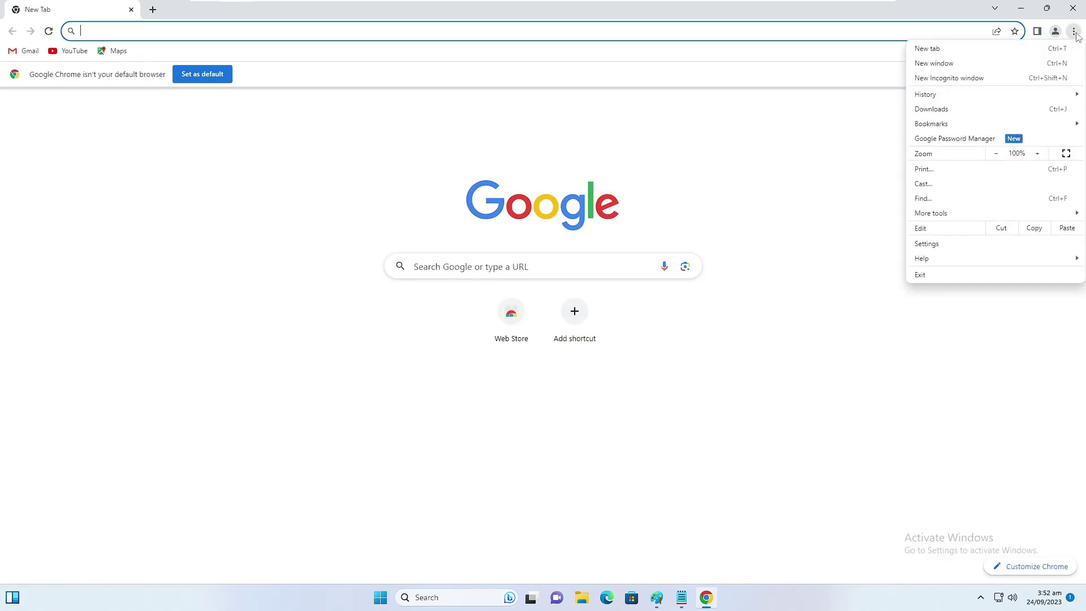
pyautogui.click(953, 244)
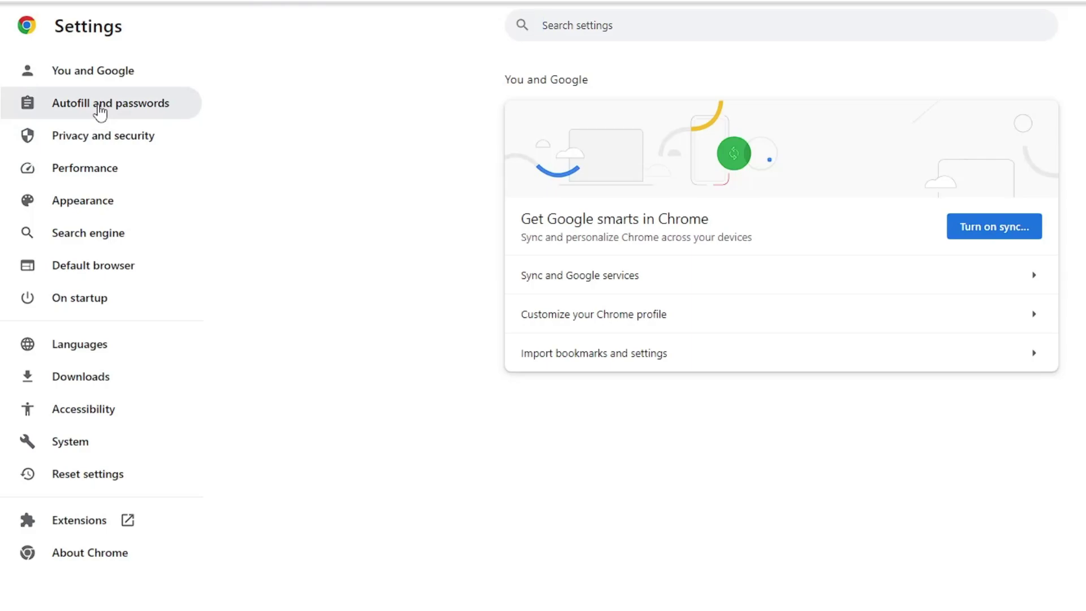
pyautogui.click(94, 243)
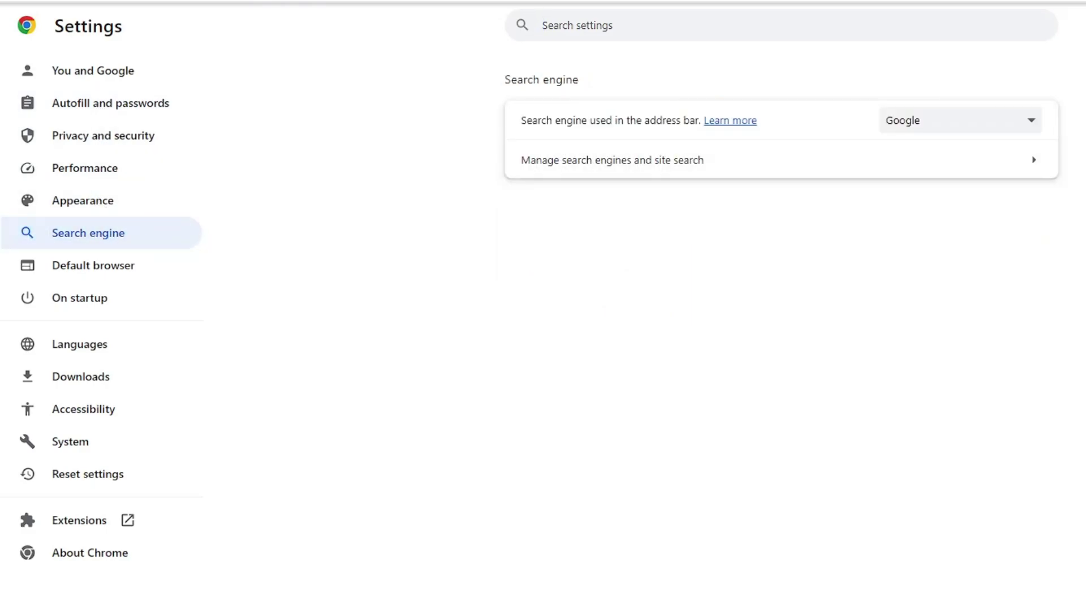
pyautogui.click(1000, 136)
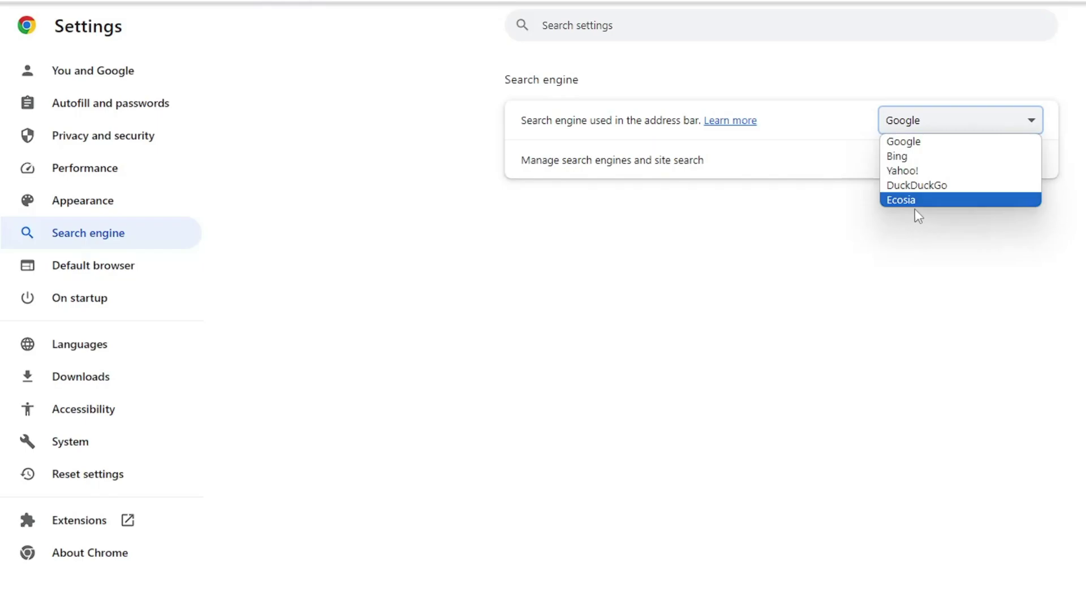
pyautogui.click(917, 142)
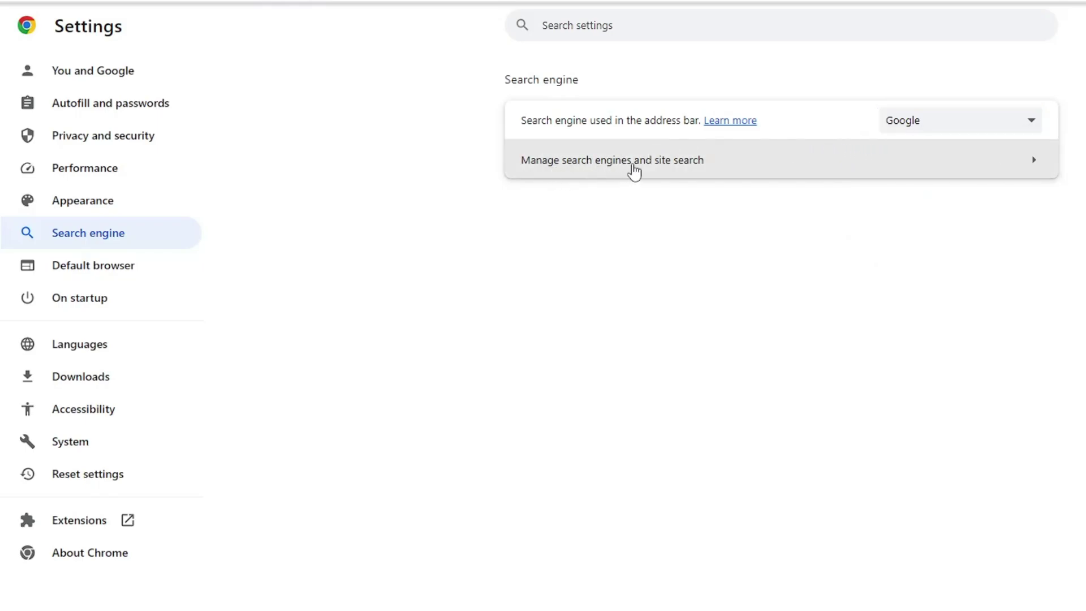
# - Open the search engine list and view Bing's options without changing anything
pyautogui.click(688, 173)
pyautogui.scroll(-3, 686, 173)
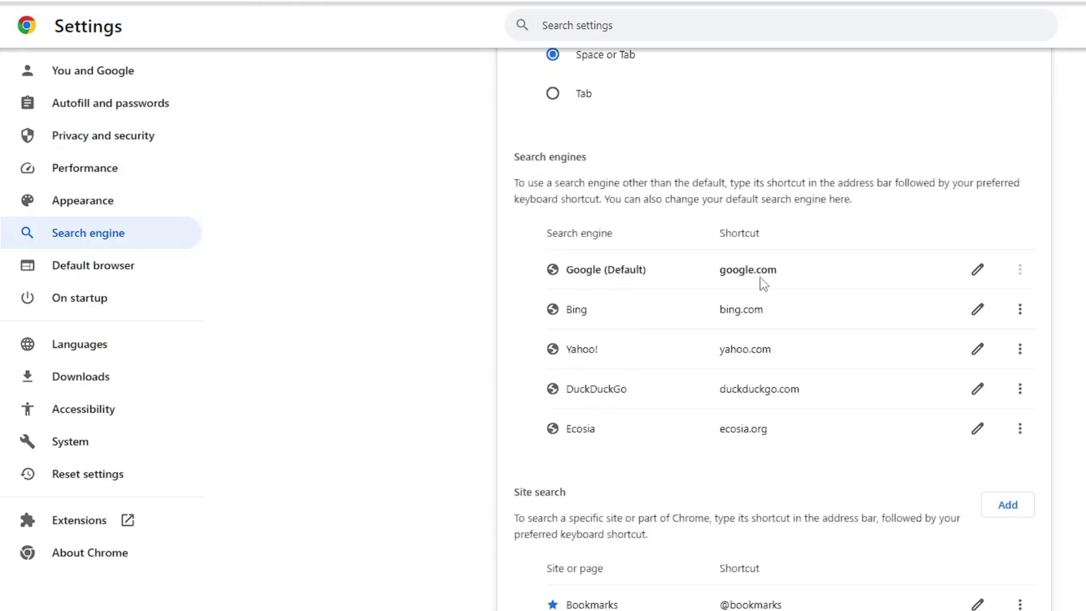
pyautogui.click(1020, 308)
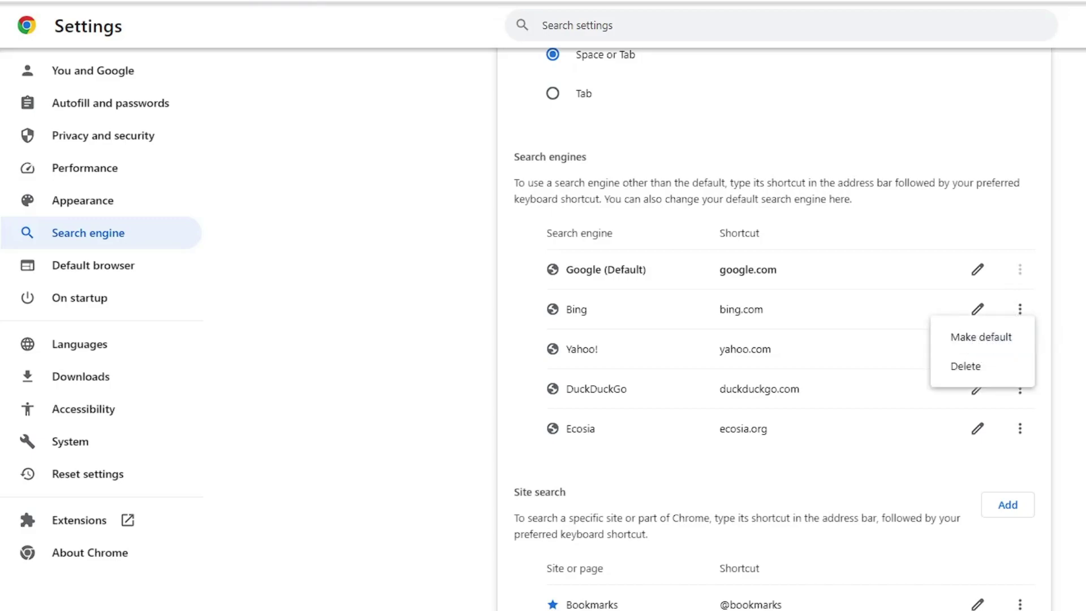
pyautogui.press('Escape')
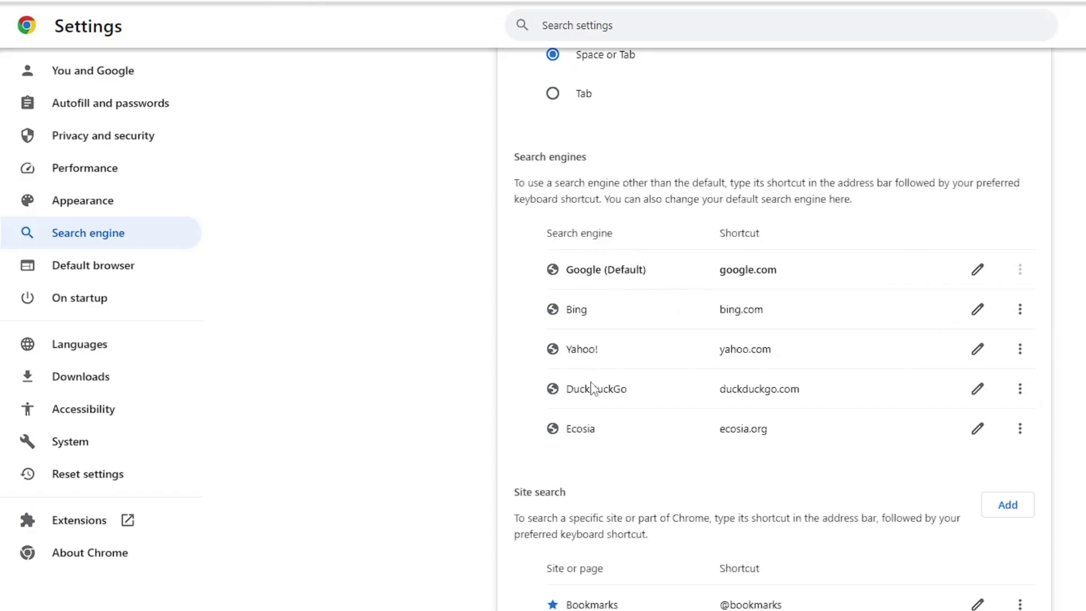
# - Delete the Ecosia and DuckDuckGo search engines from the list
pyautogui.click(1020, 436)
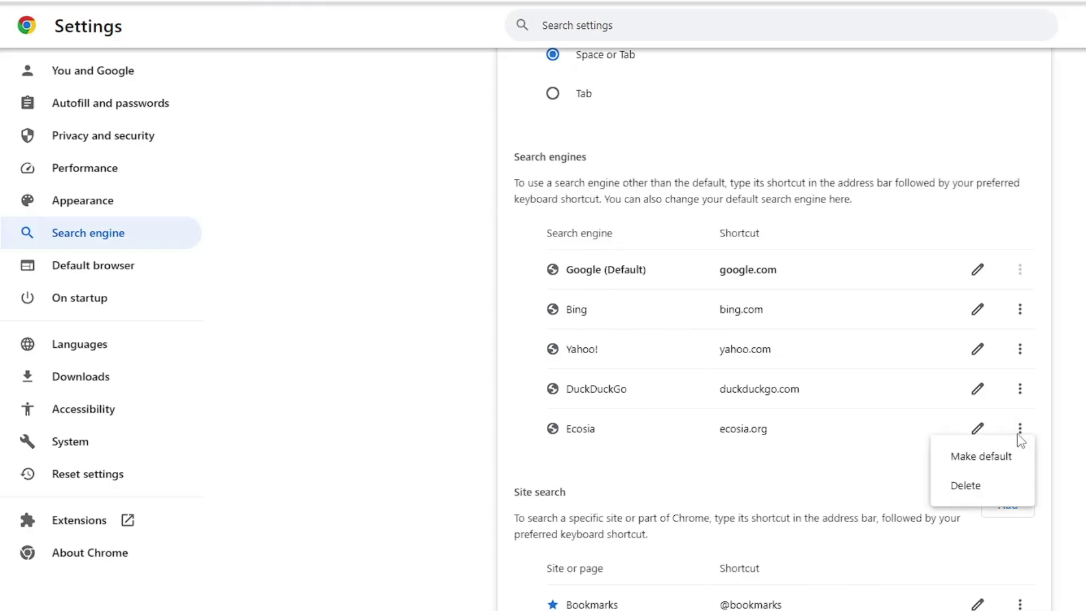
pyautogui.click(973, 485)
pyautogui.click(962, 396)
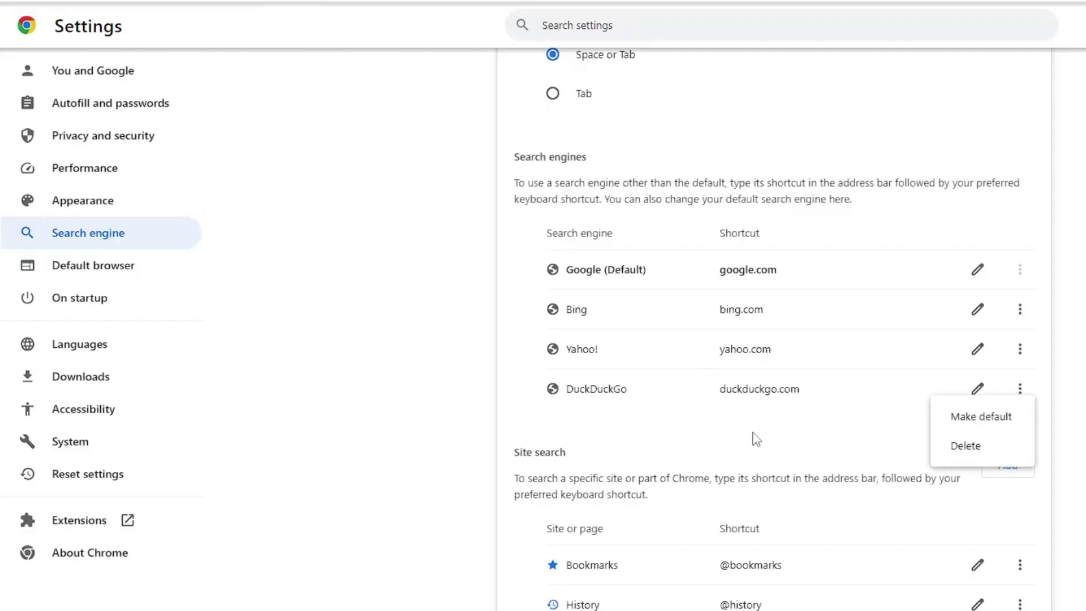
pyautogui.click(975, 447)
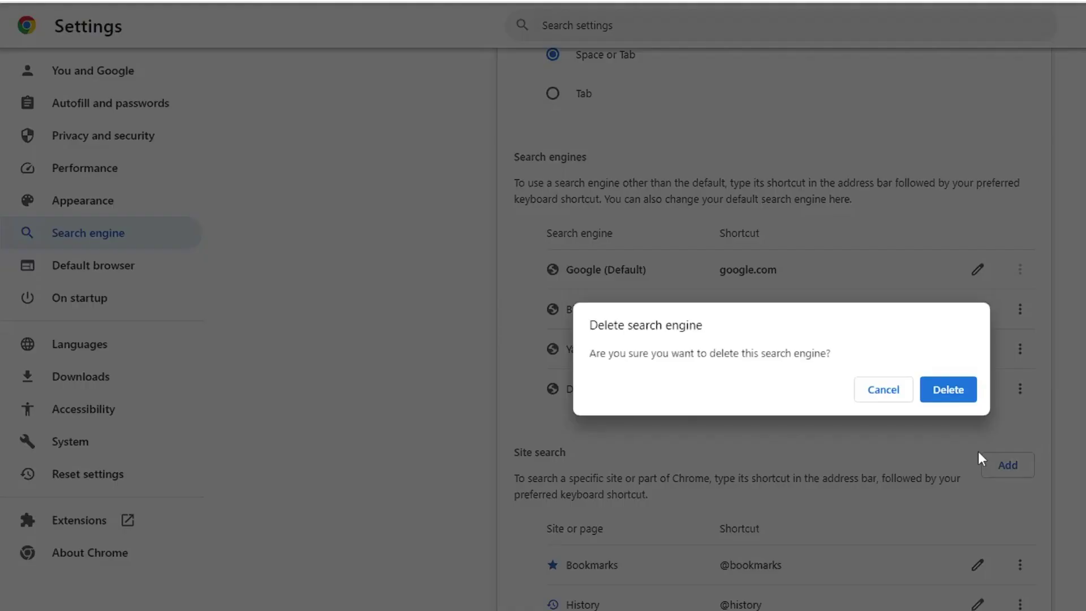
pyautogui.click(949, 399)
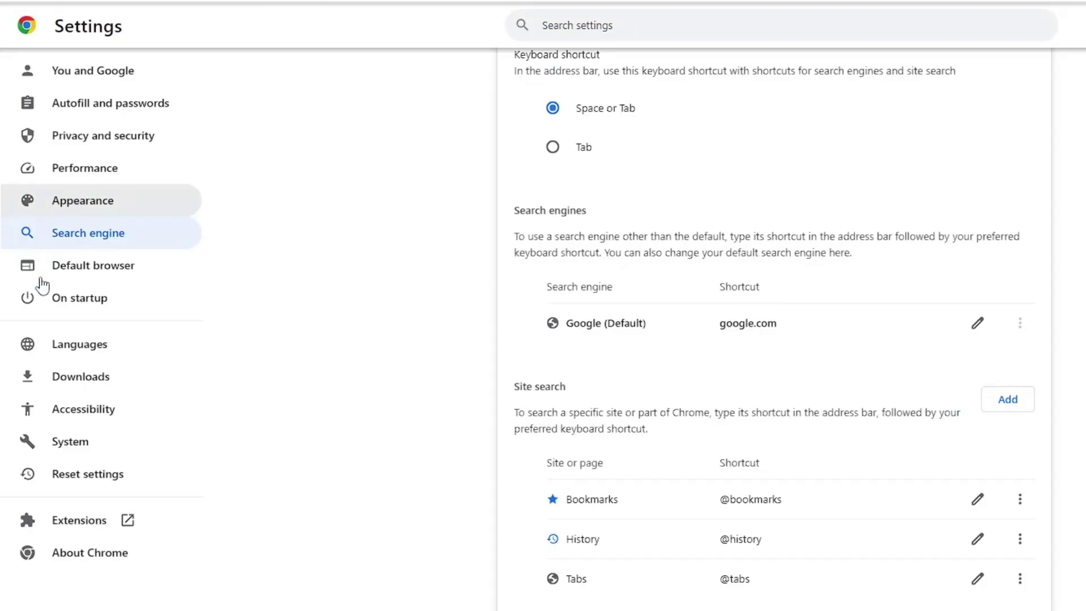
# - Set startup to open specific pages and remove the old google.com entry
pyautogui.click(87, 306)
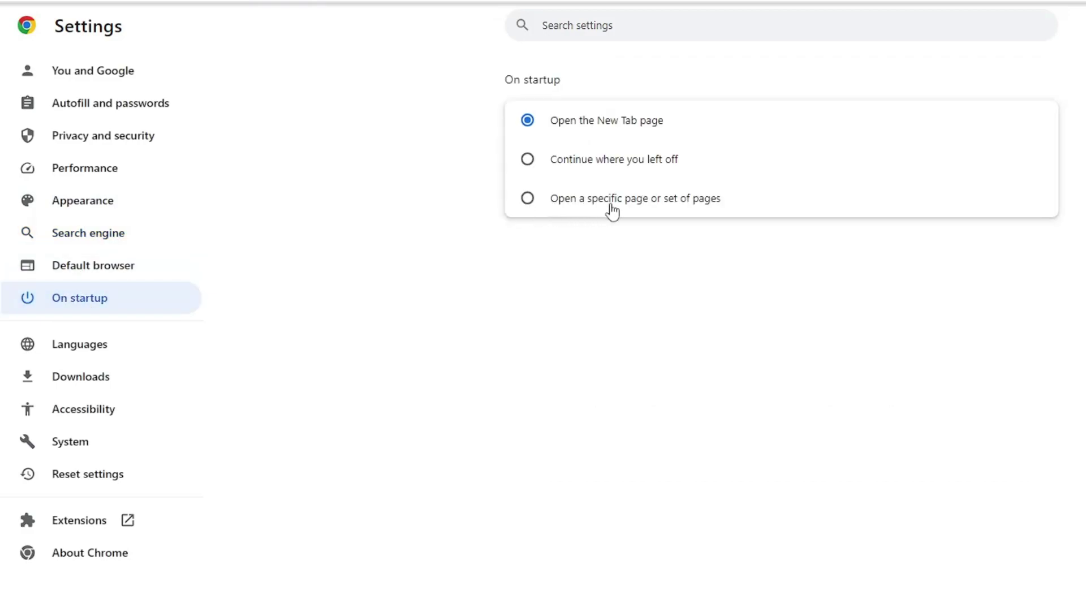
pyautogui.click(528, 199)
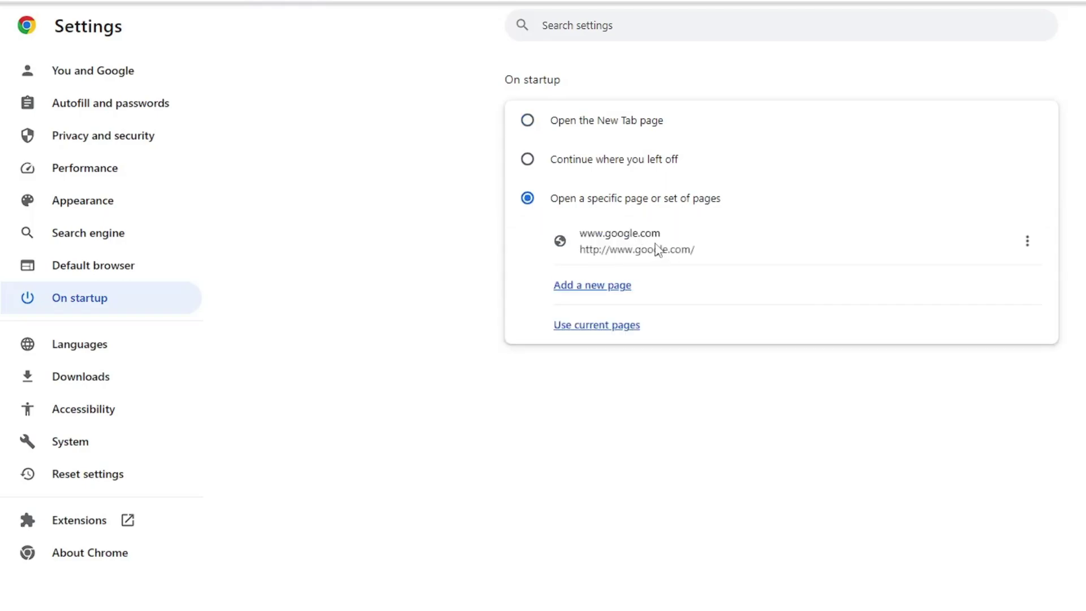
pyautogui.click(1033, 247)
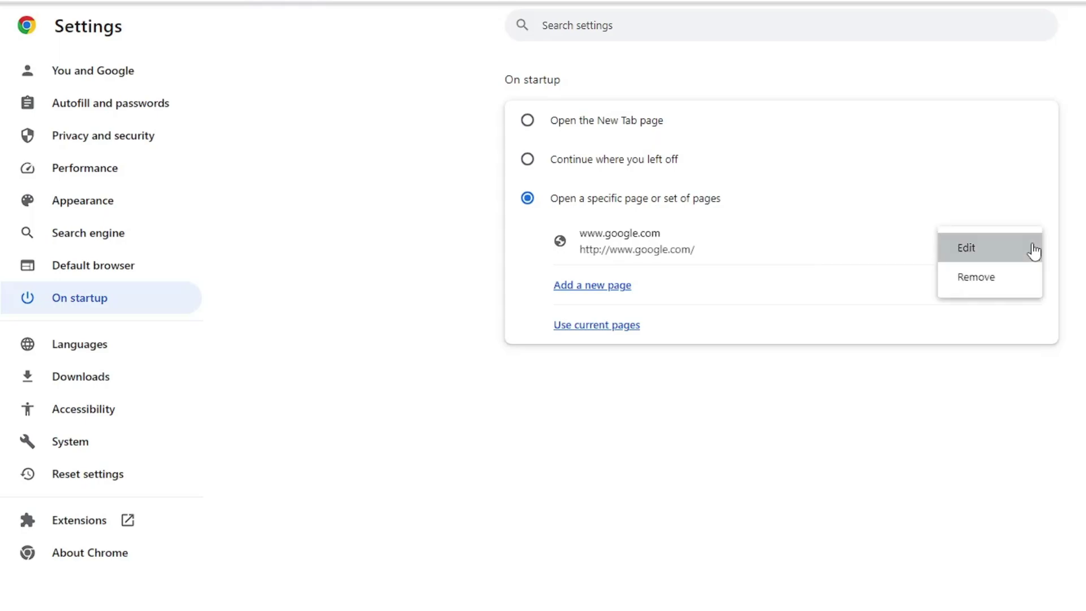
pyautogui.click(992, 283)
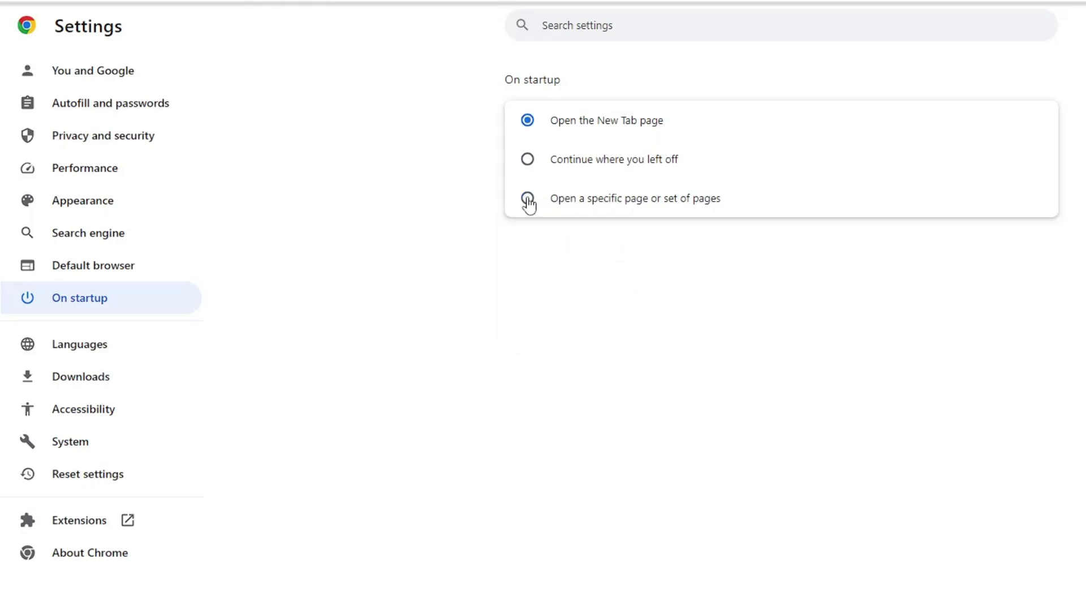
pyautogui.click(607, 203)
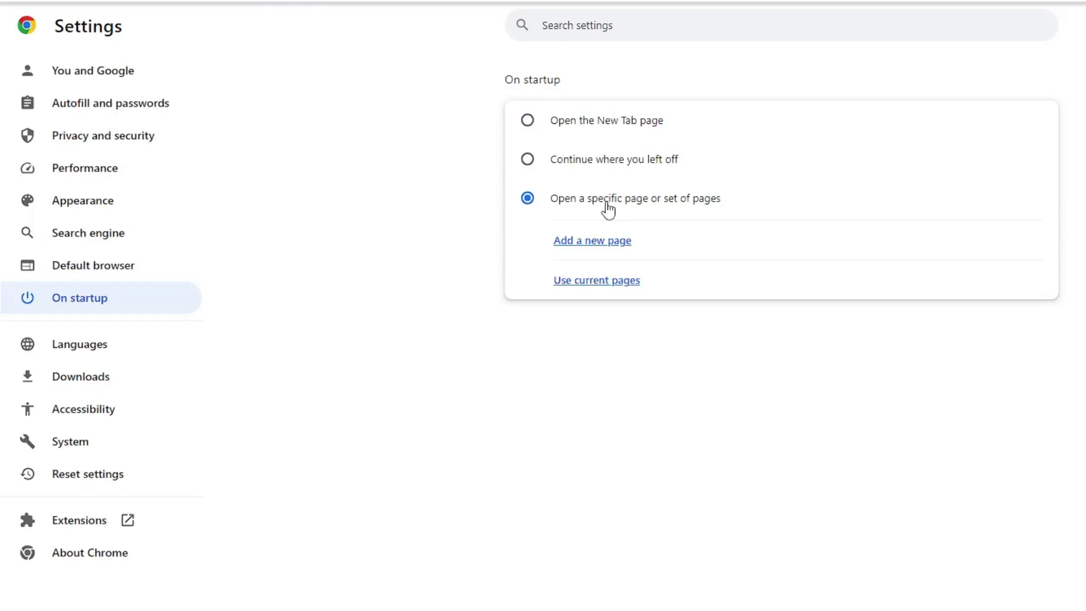
pyautogui.click(590, 243)
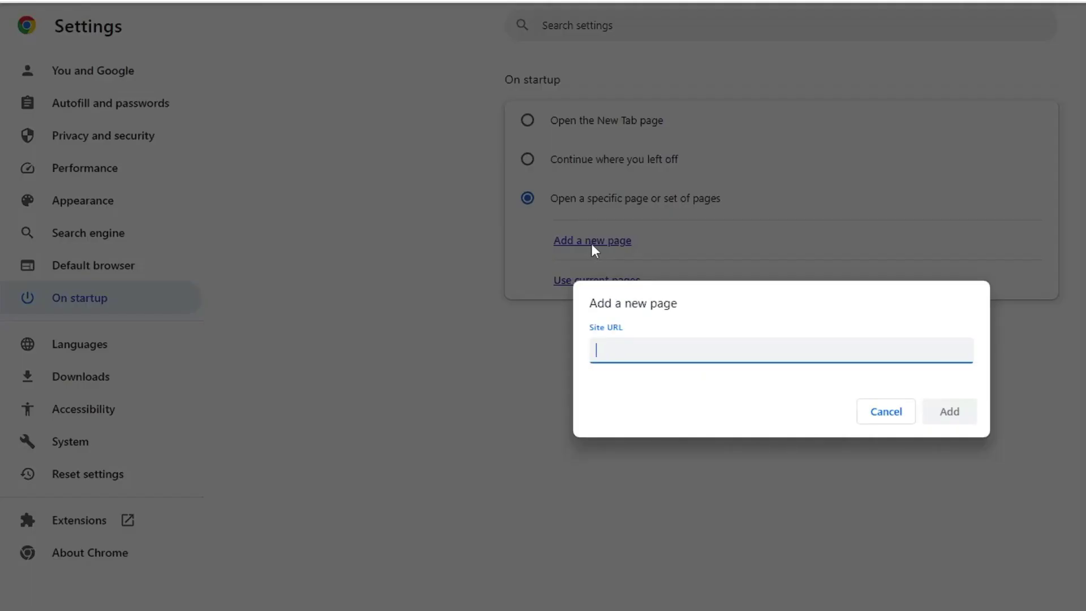
pyautogui.write('www.google')
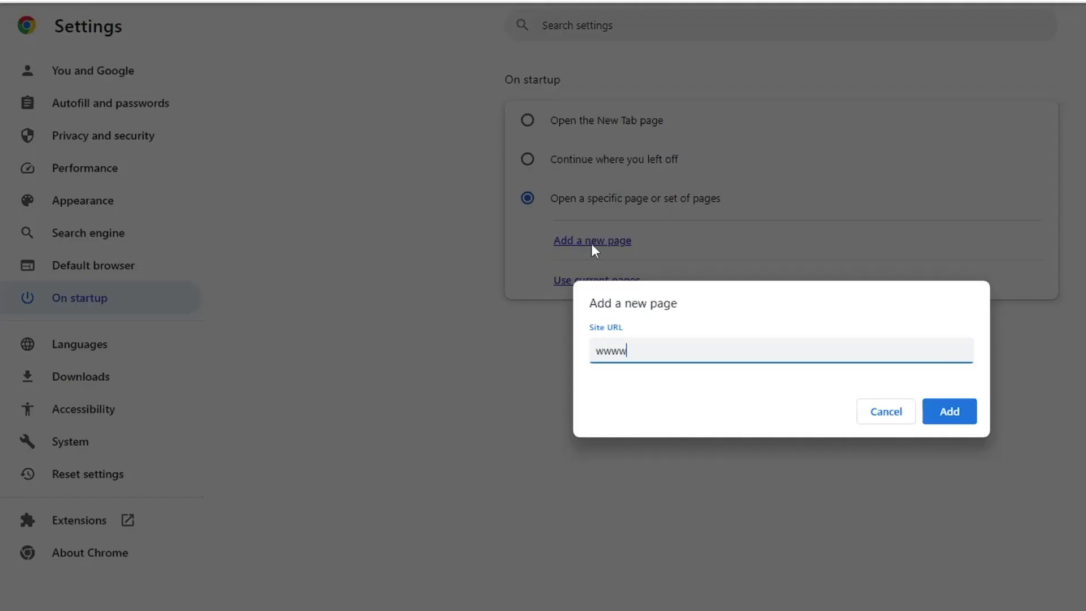
pyautogui.write('.com')
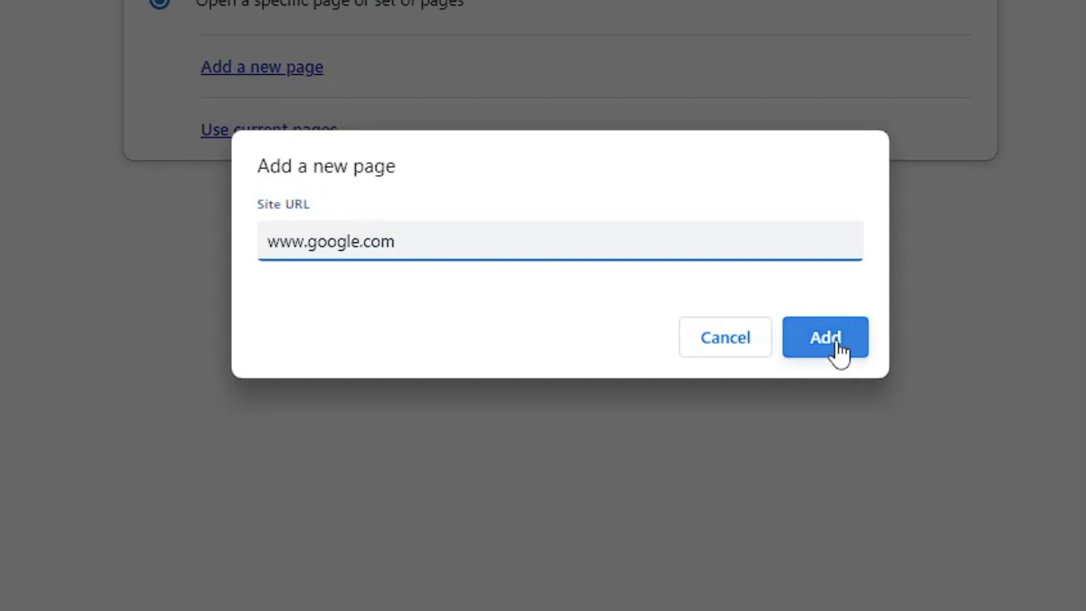
pyautogui.click(831, 350)
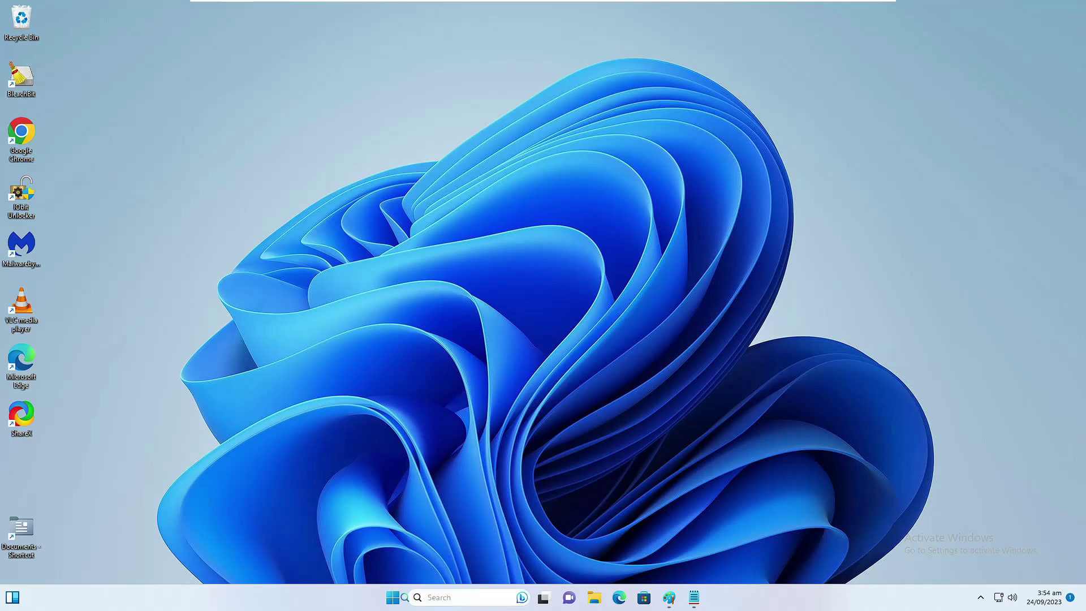
# - Launch Command Prompt as administrator and move its window to the screen centre
pyautogui.click(487, 597)
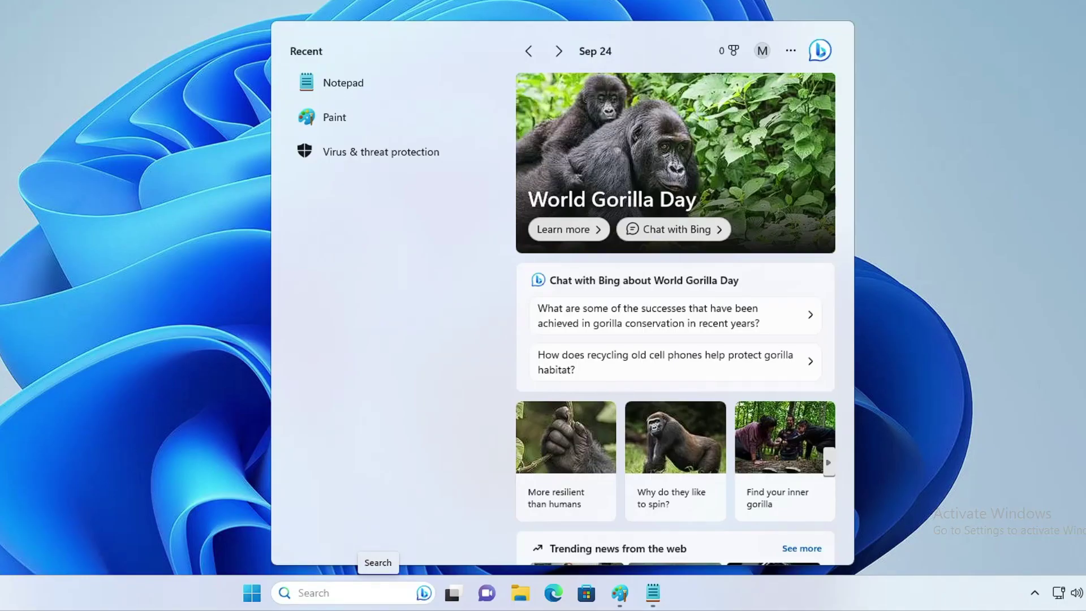
pyautogui.write('cmd')
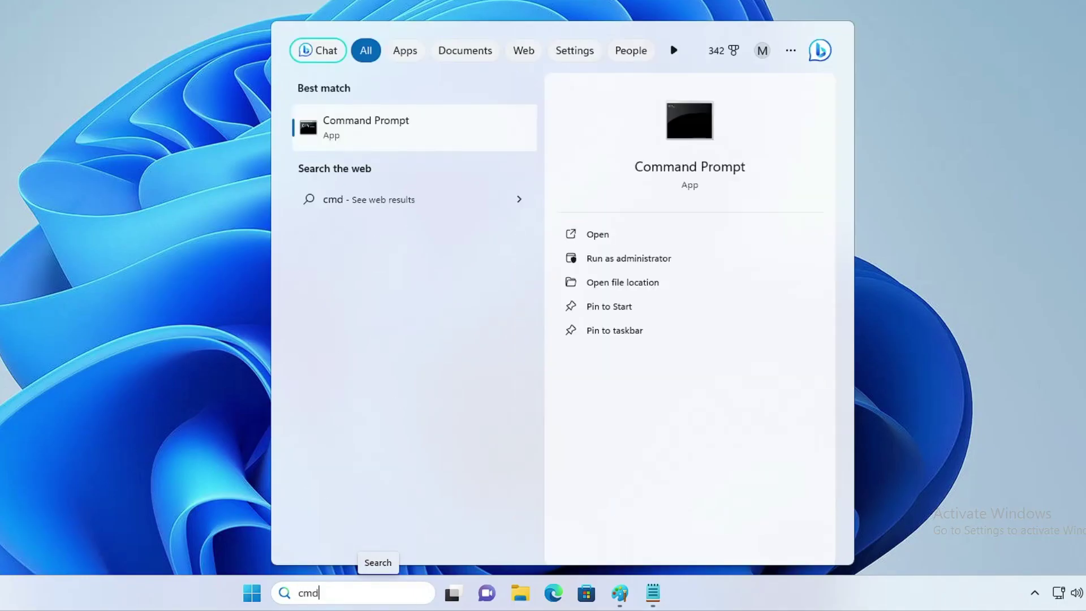
pyautogui.rightClick(405, 113)
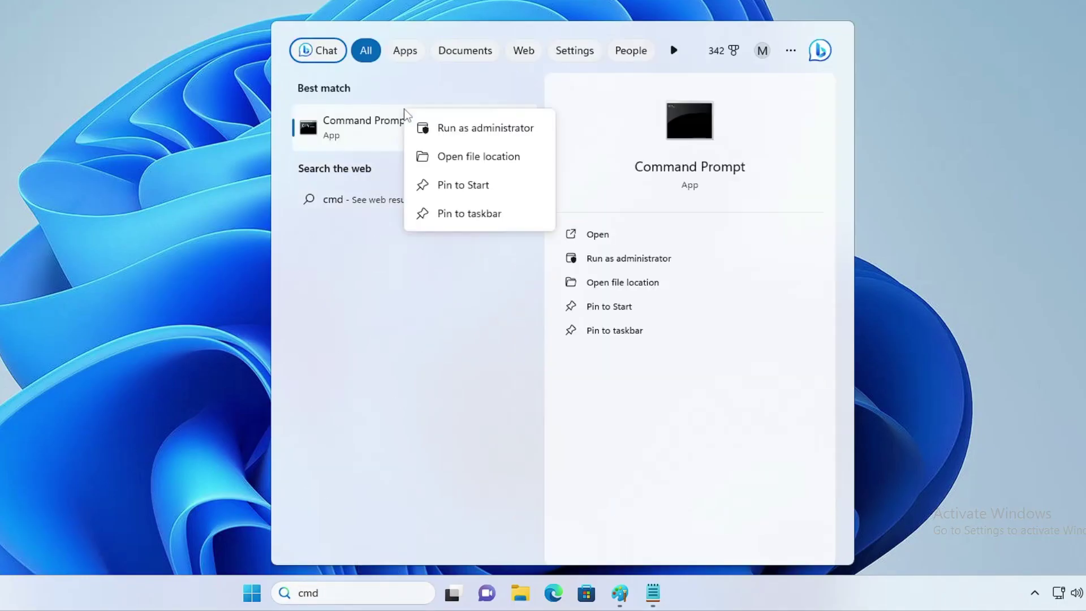
pyautogui.click(486, 131)
pyautogui.click(393, 313)
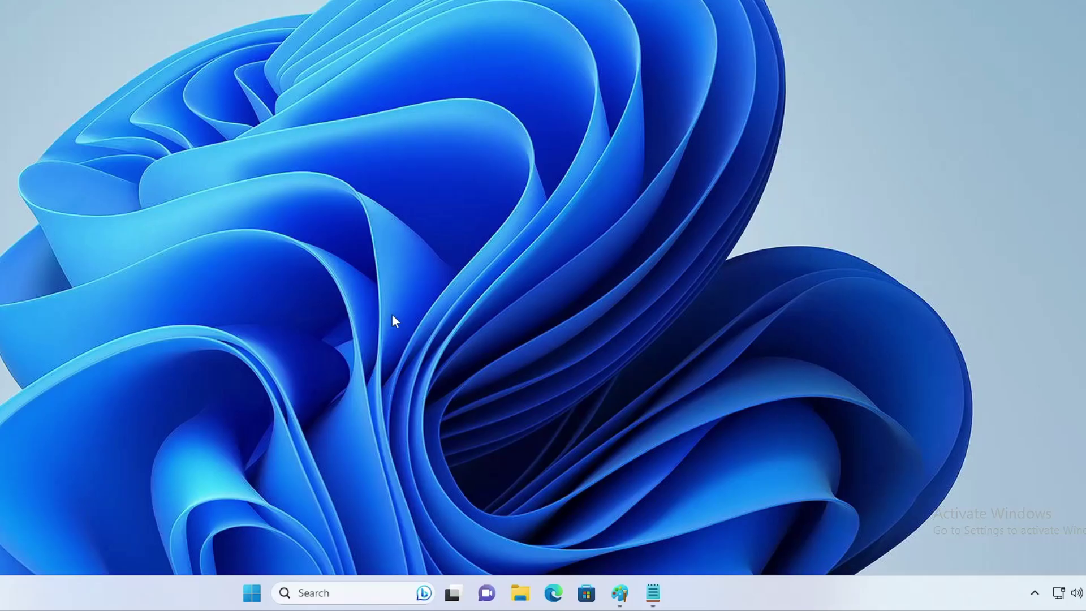
pyautogui.moveTo(426, 55); pyautogui.dragTo(689, 156)
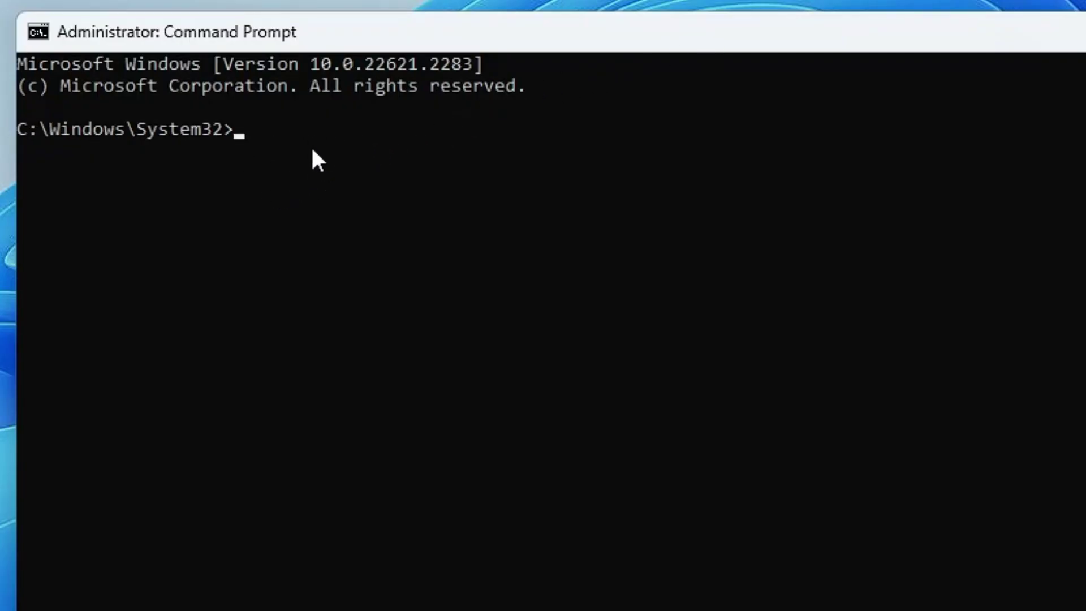
# - Delete the GroupPolicyUsers and GroupPolicy folders with pasted RD commands
pyautogui.write('RD /S /Q "%WinDir%\\System32\\GroupPolicyUsers"')
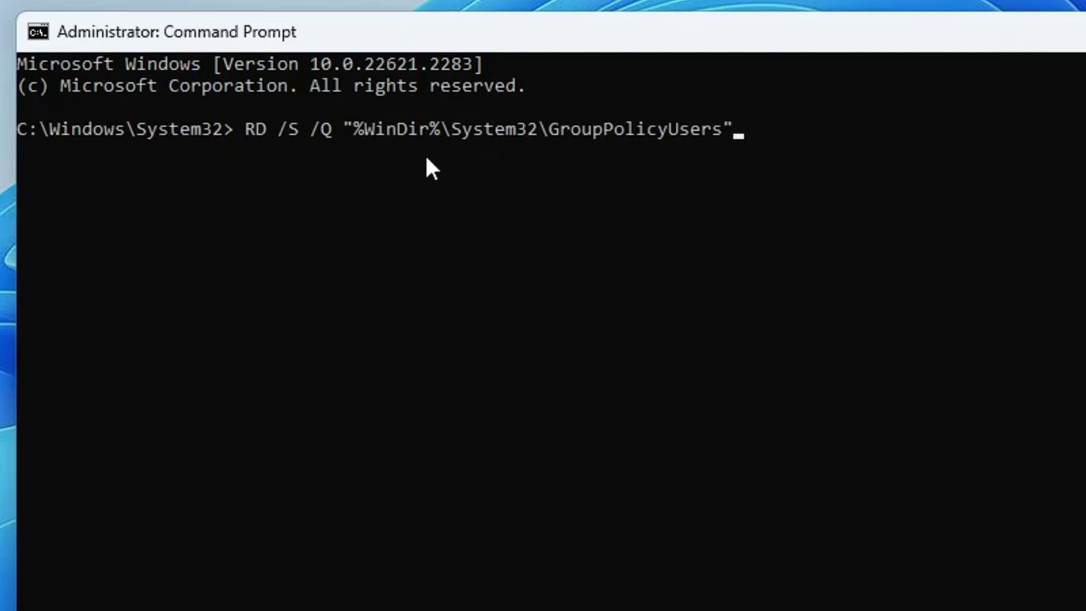
pyautogui.press('Return')
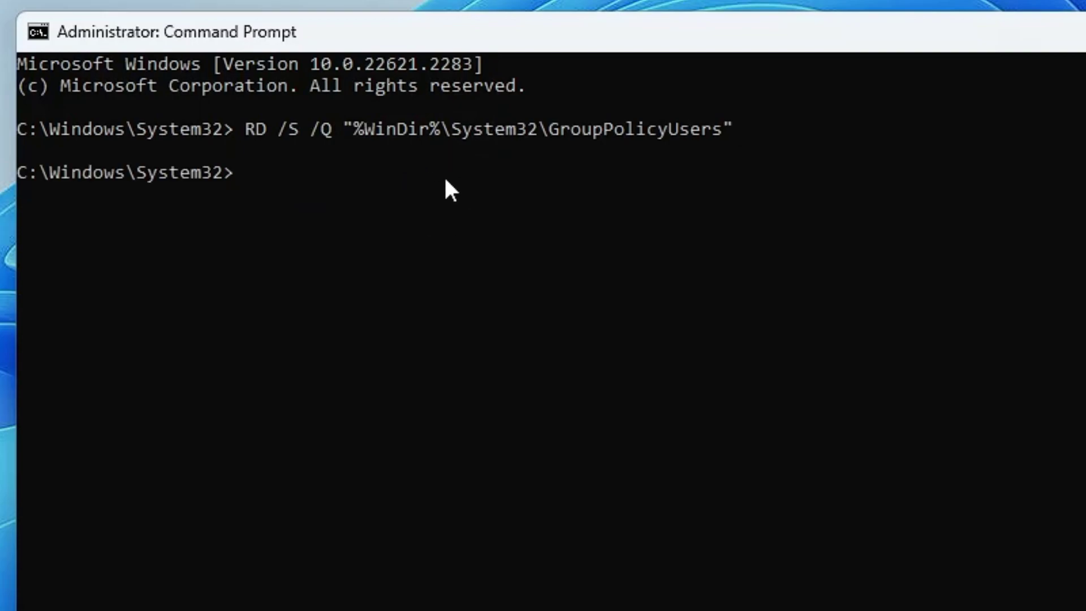
pyautogui.rightClick(312, 179)
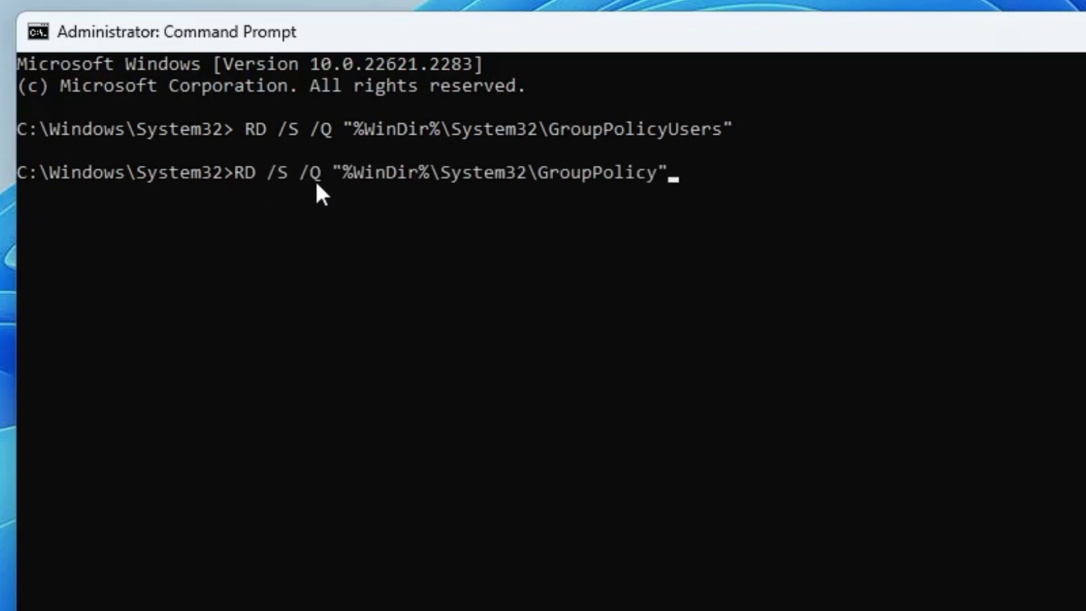
pyautogui.press('Return')
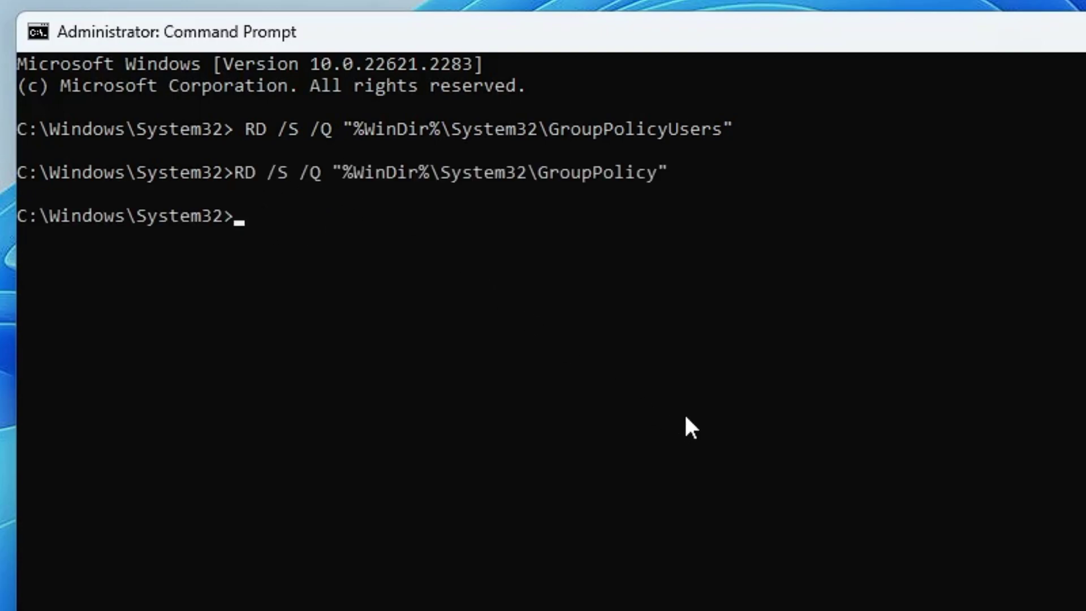
# - Run gpupdate /force to refresh group policy
pyautogui.write('gpupdat')
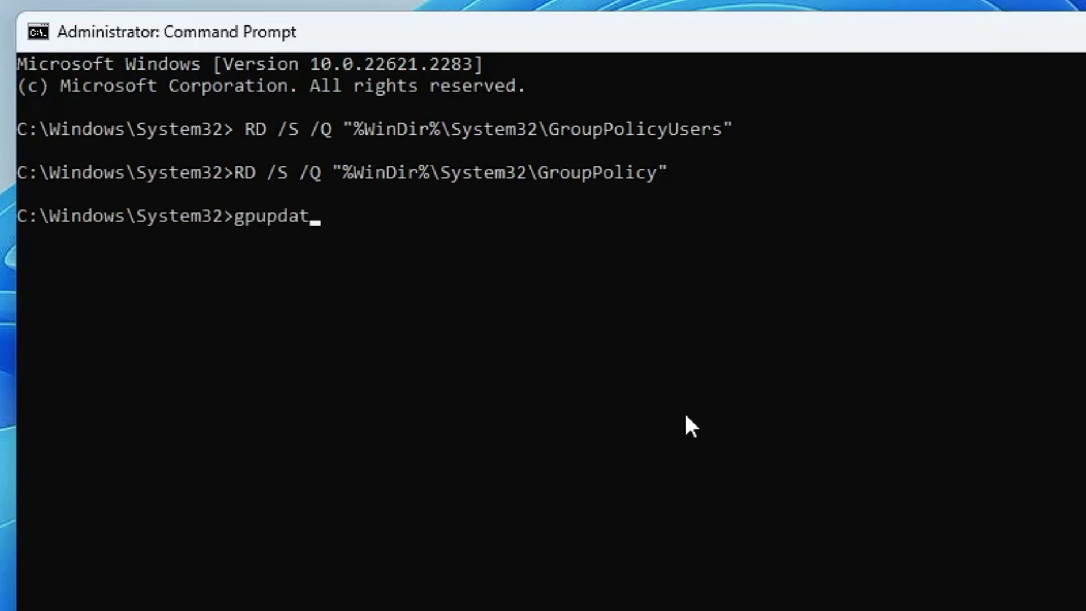
pyautogui.write('e /force')
pyautogui.press('Return')
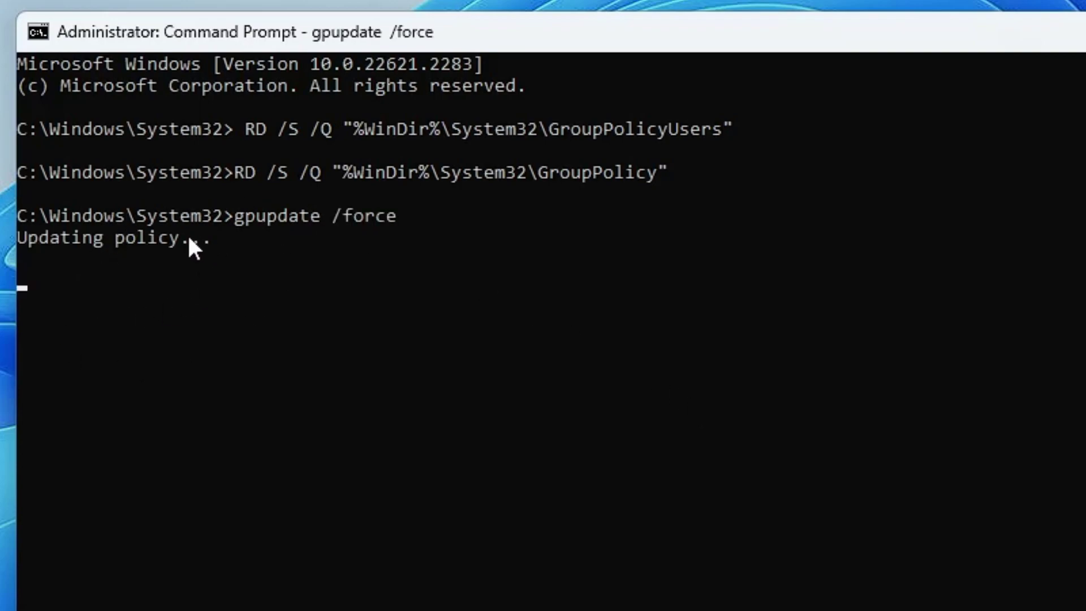
pyautogui.click(293, 303)
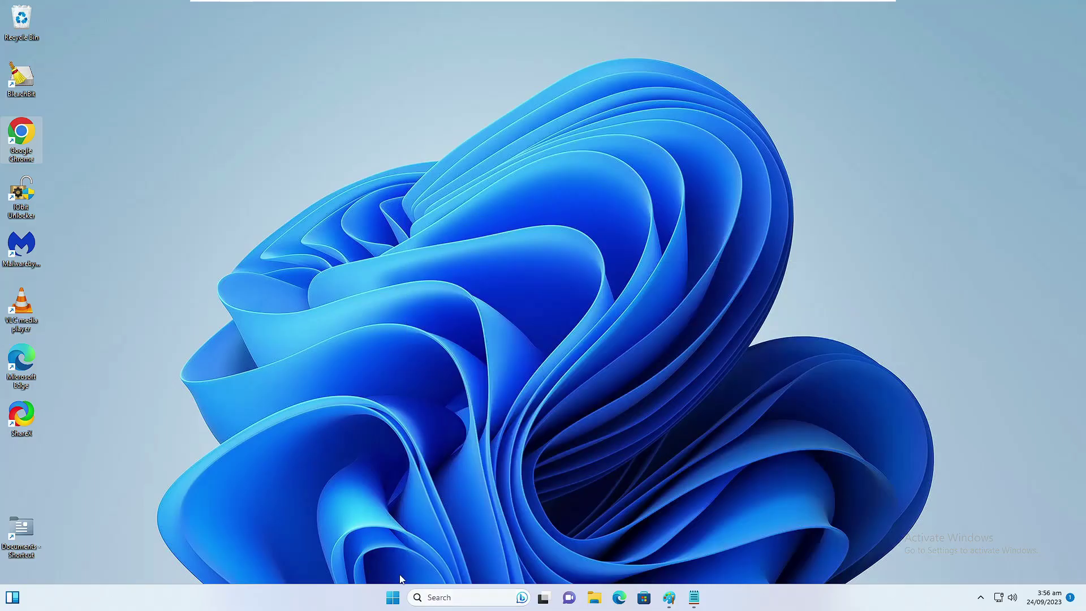
pyautogui.rightClick(392, 598)
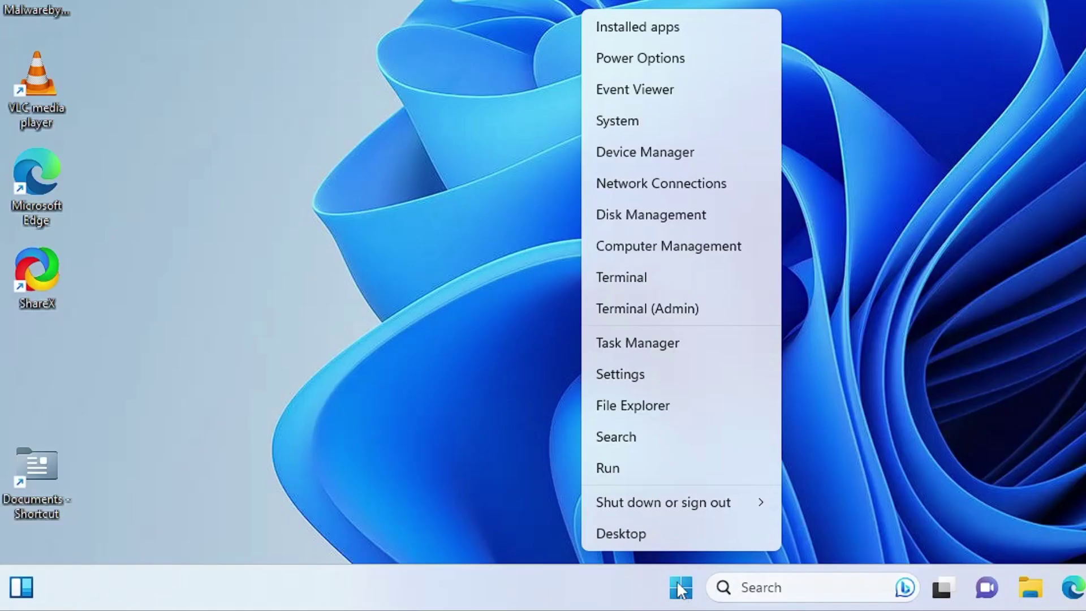
pyautogui.click(641, 473)
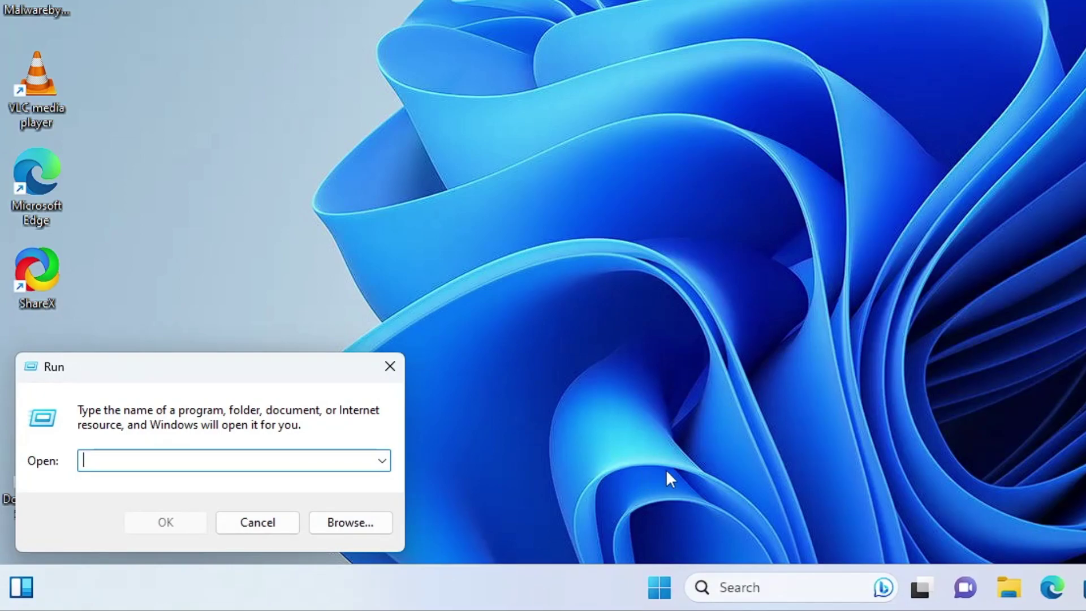
pyautogui.write('%ap')
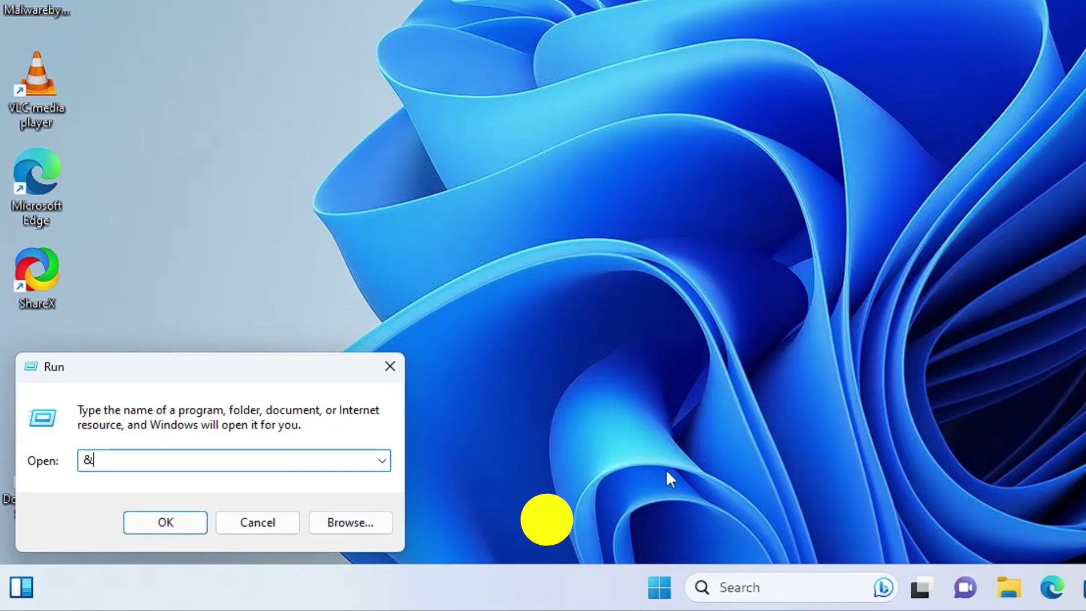
pyautogui.write('pdata%')
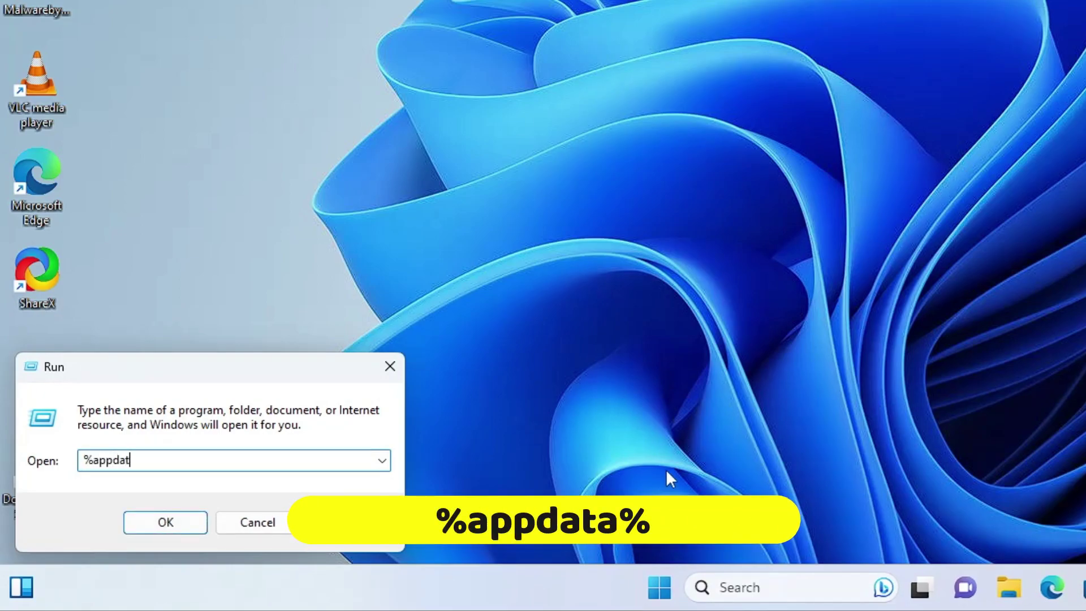
pyautogui.click(189, 524)
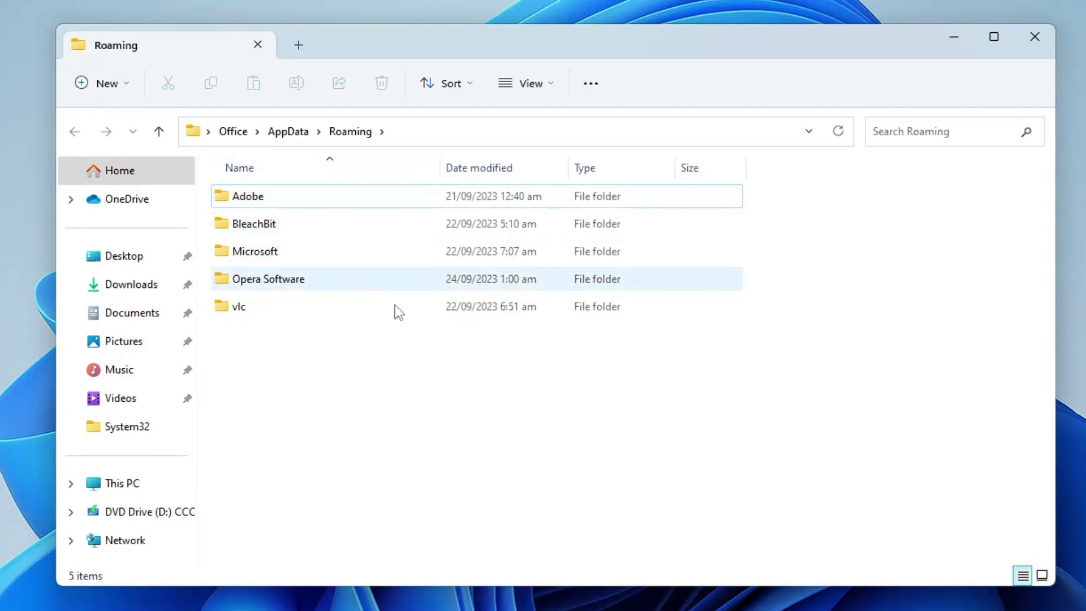
pyautogui.click(403, 229)
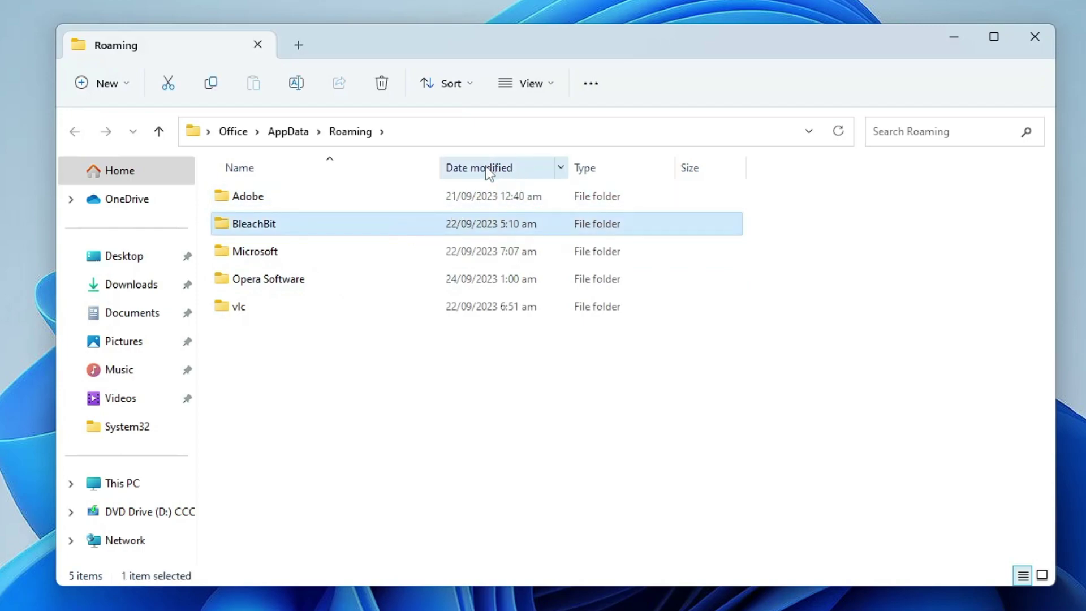
pyautogui.click(501, 172)
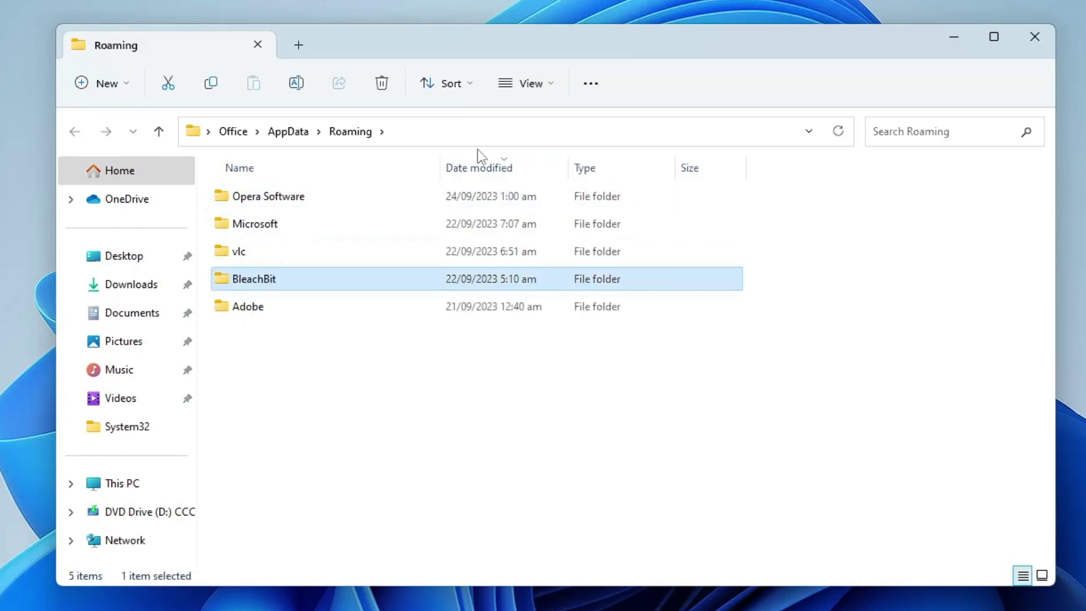
pyautogui.rightClick(302, 274)
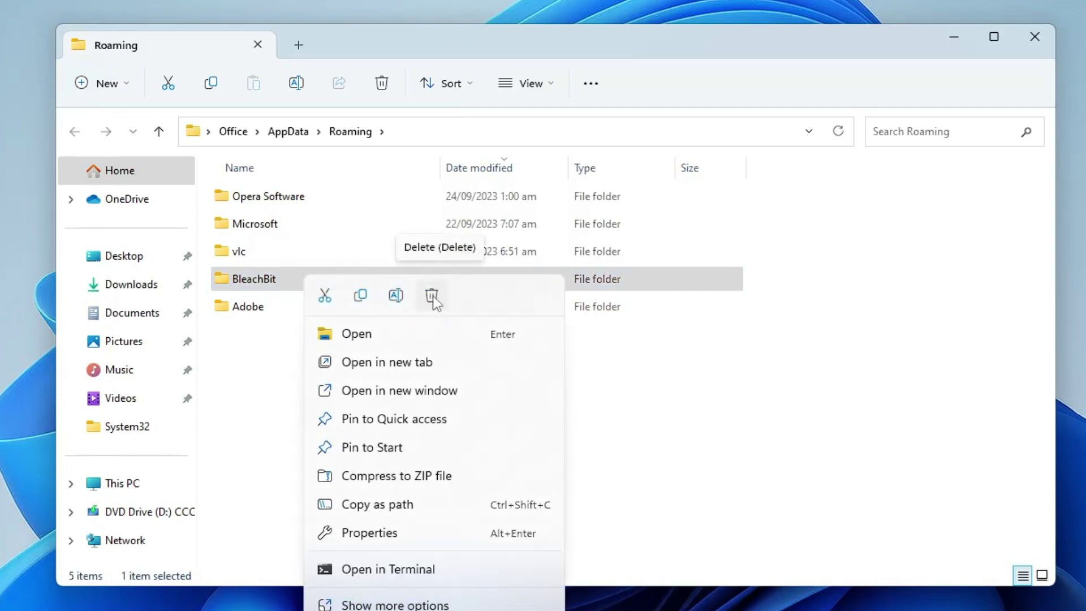
pyautogui.click(776, 359)
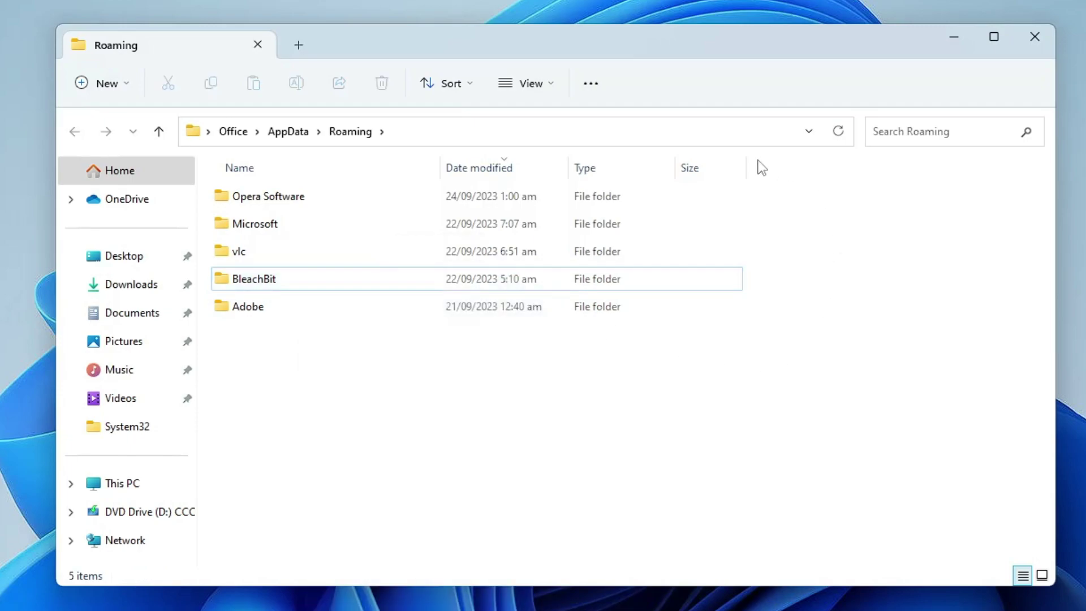
pyautogui.click(1036, 36)
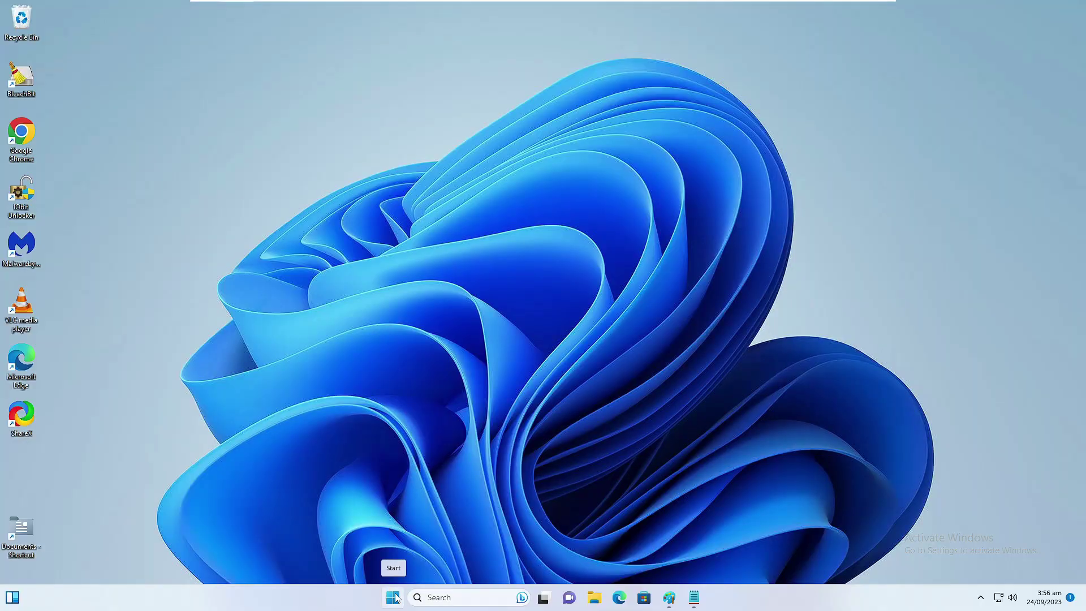
# - Open %localappdata% via Run and sort the folder by Date modified, newest first
pyautogui.rightClick(395, 597)
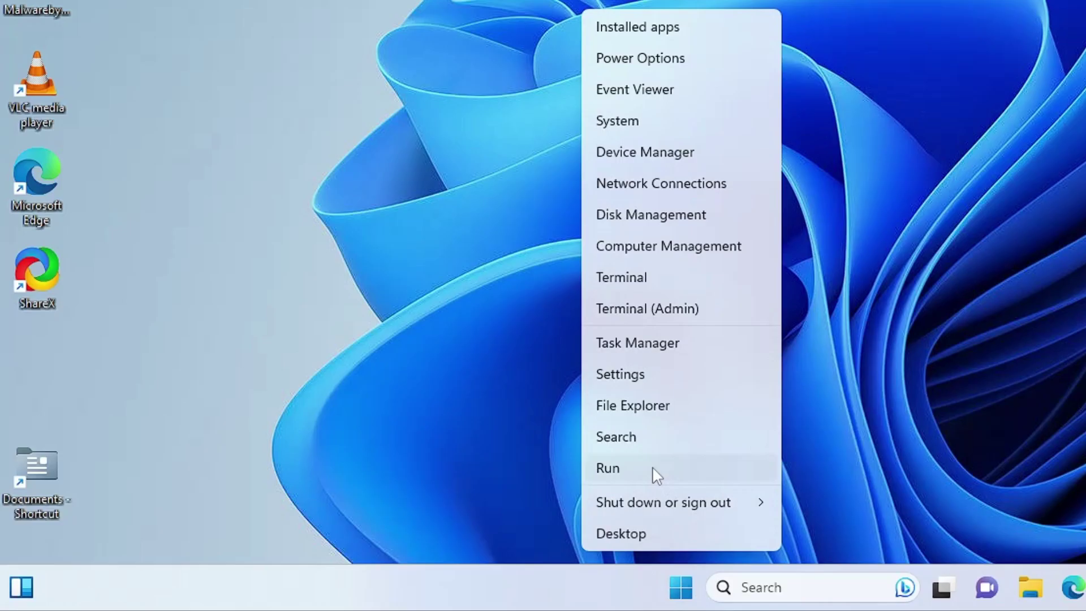
pyautogui.click(653, 466)
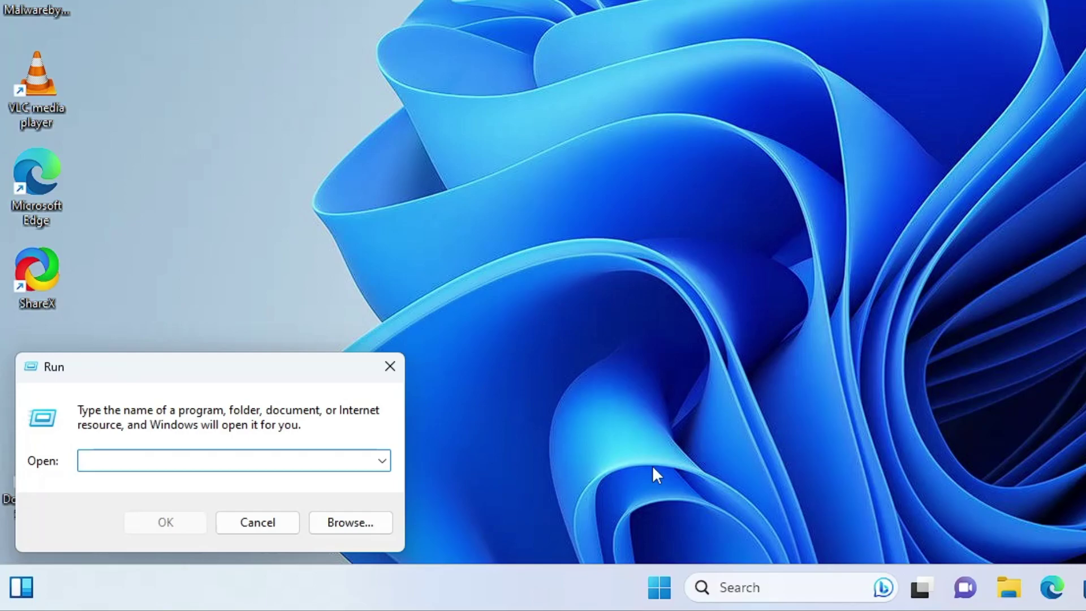
pyautogui.write('%')
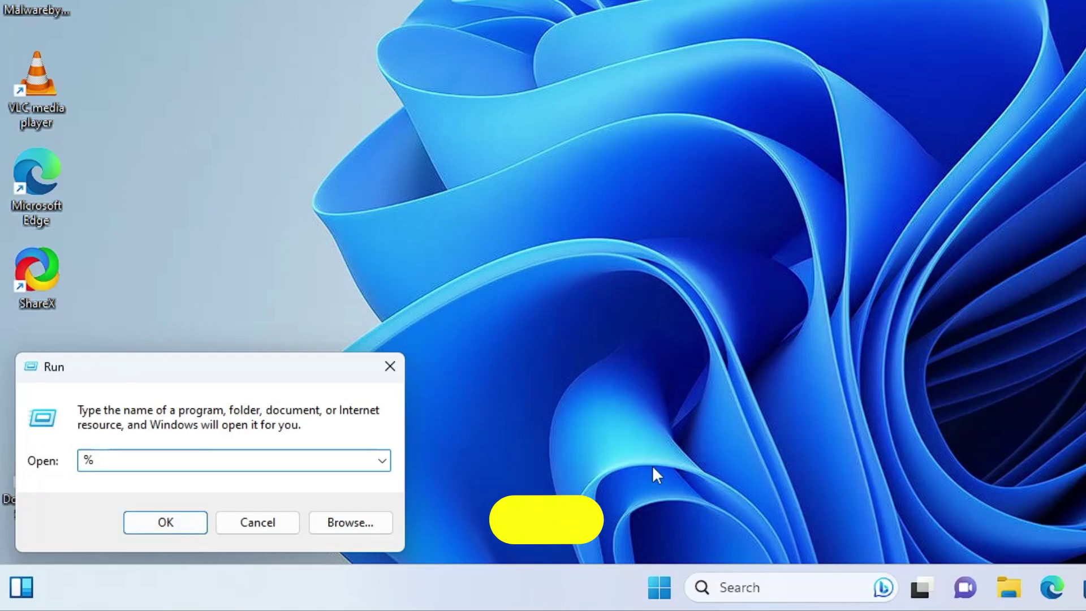
pyautogui.write('localapp')
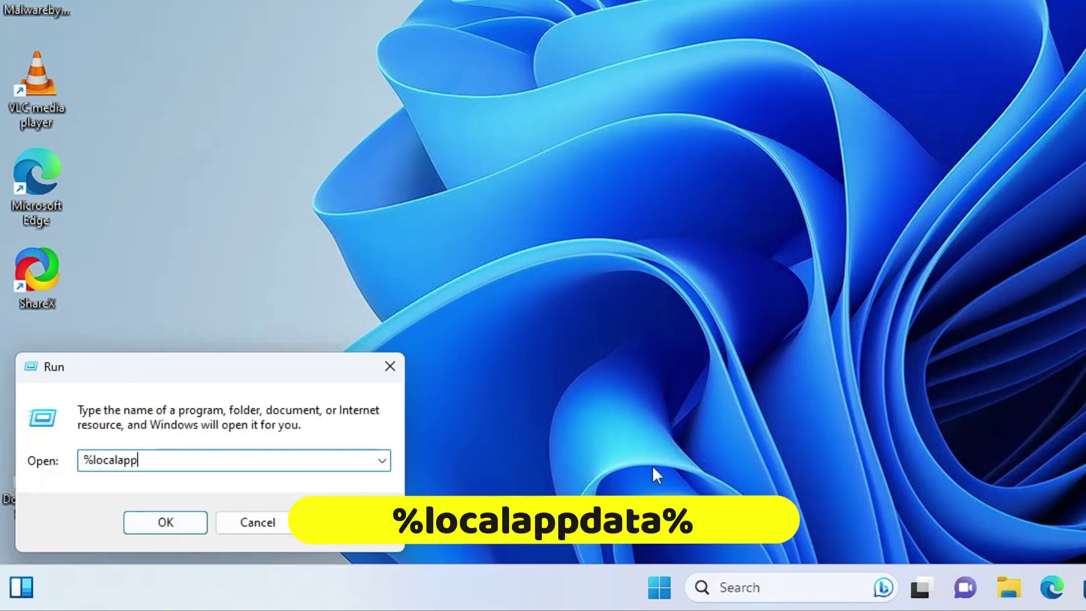
pyautogui.write('data%')
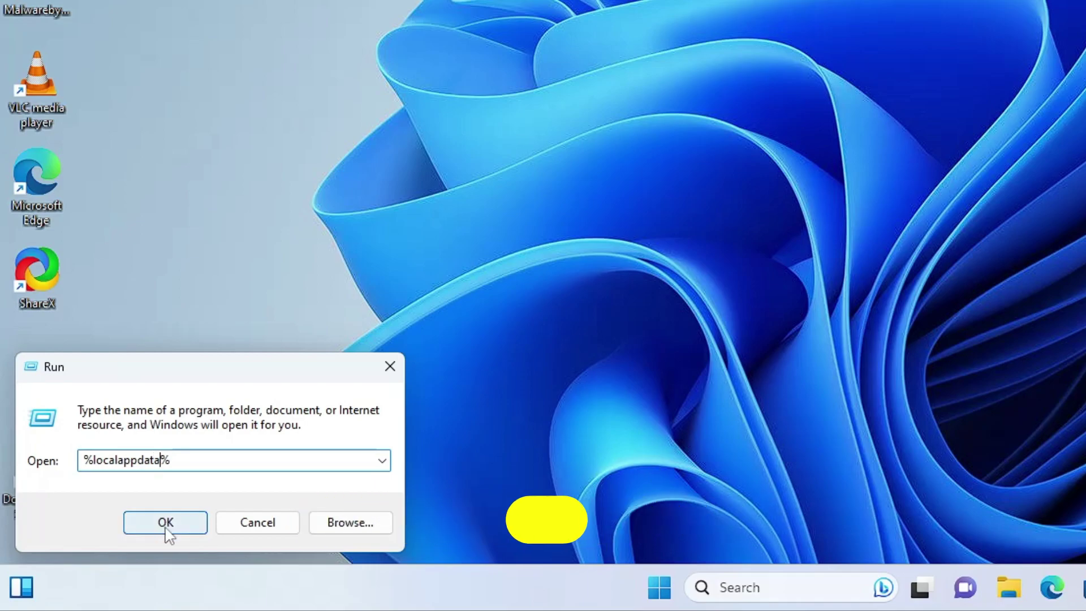
pyautogui.click(180, 529)
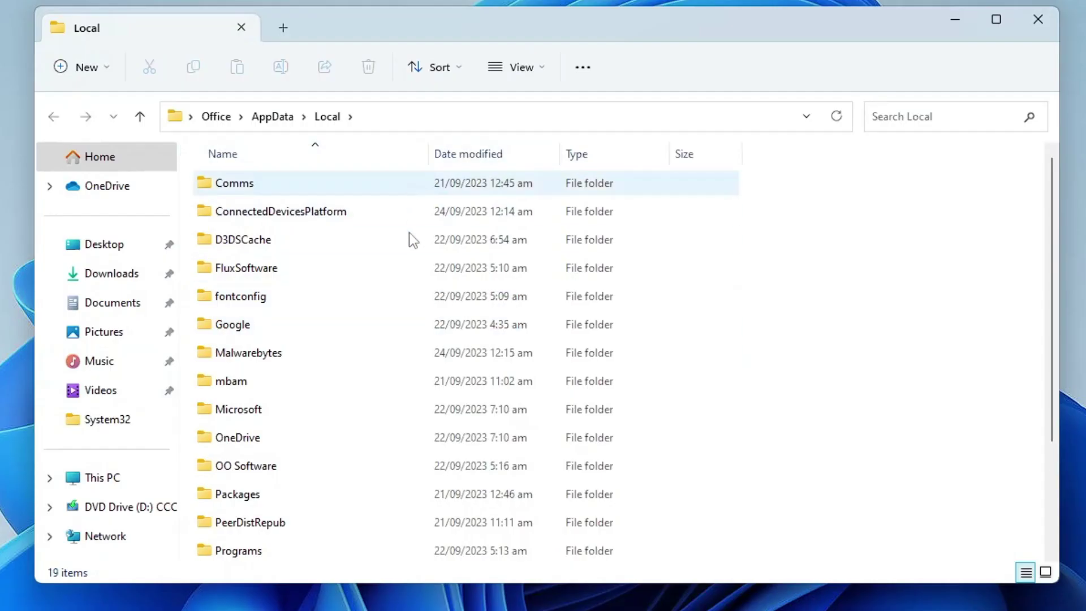
pyautogui.click(539, 152)
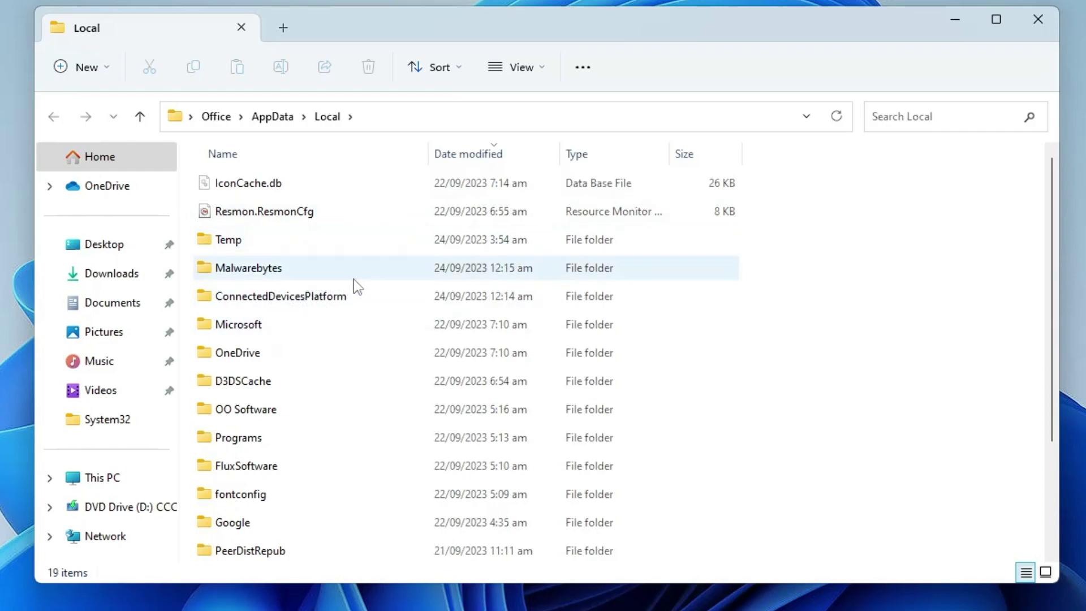
# - Bring up the Malwarebytes folder's context menu and dismiss it without deleting
pyautogui.moveTo(263, 280)
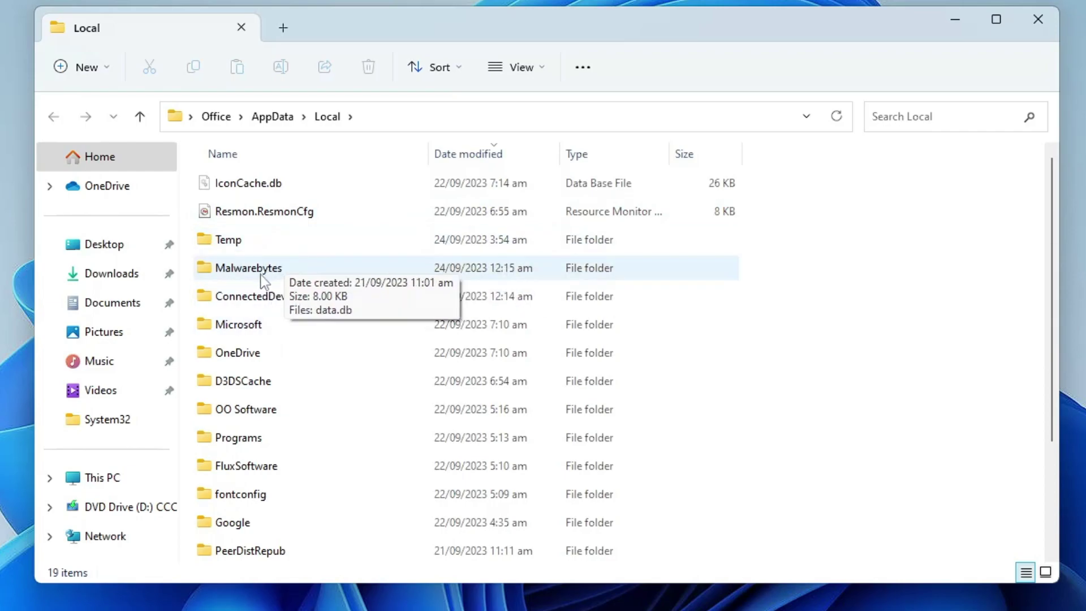
pyautogui.rightClick(263, 280)
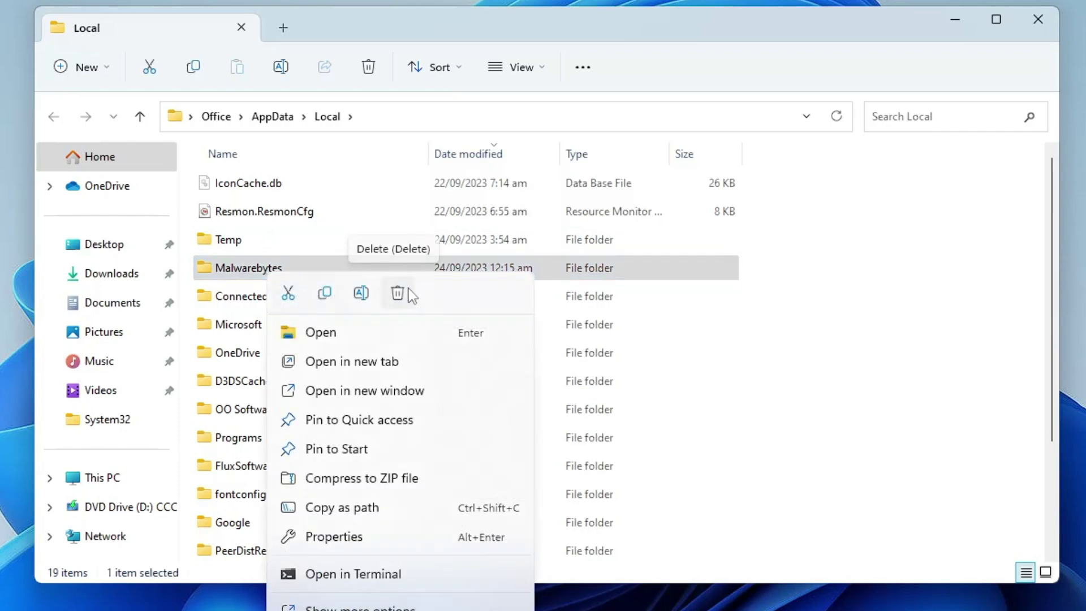
pyautogui.click(730, 302)
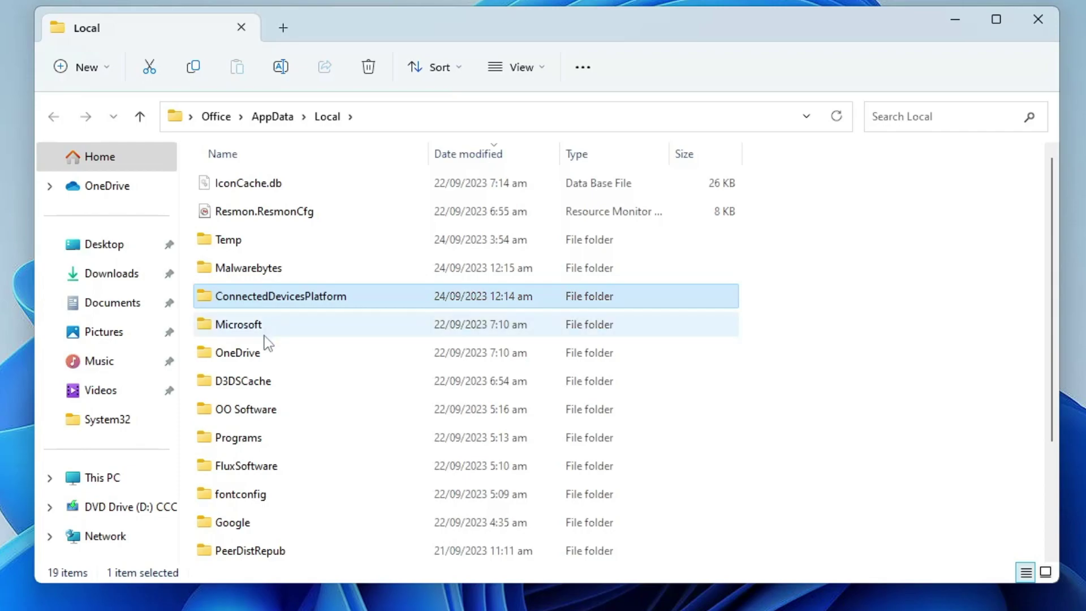
# - Navigate into Google > Chrome > User Data > Default
pyautogui.scroll(-2, 264, 335)
pyautogui.doubleClick(251, 379)
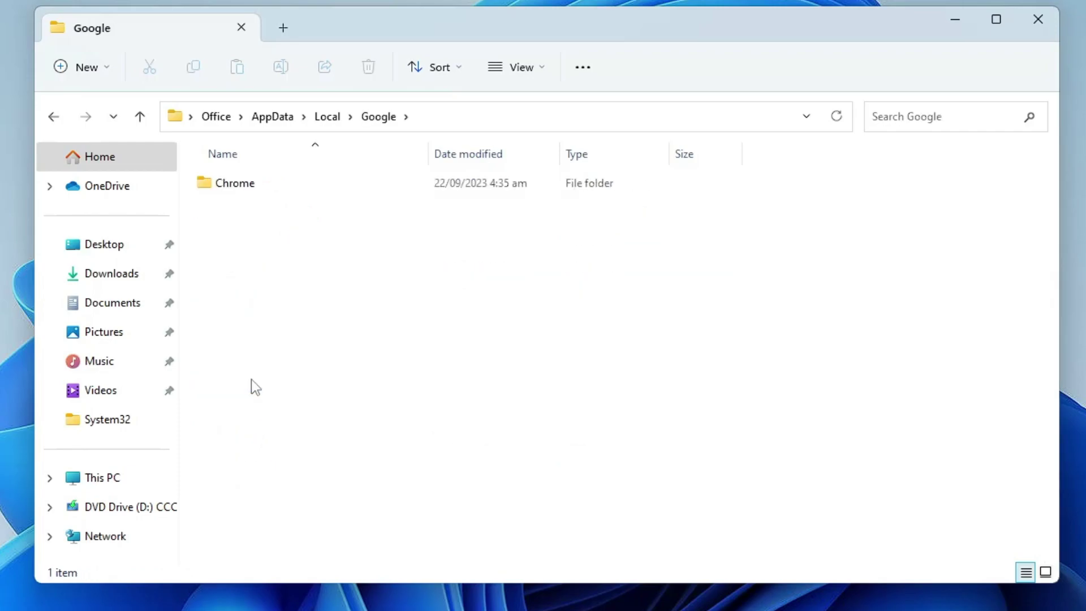
pyautogui.doubleClick(264, 191)
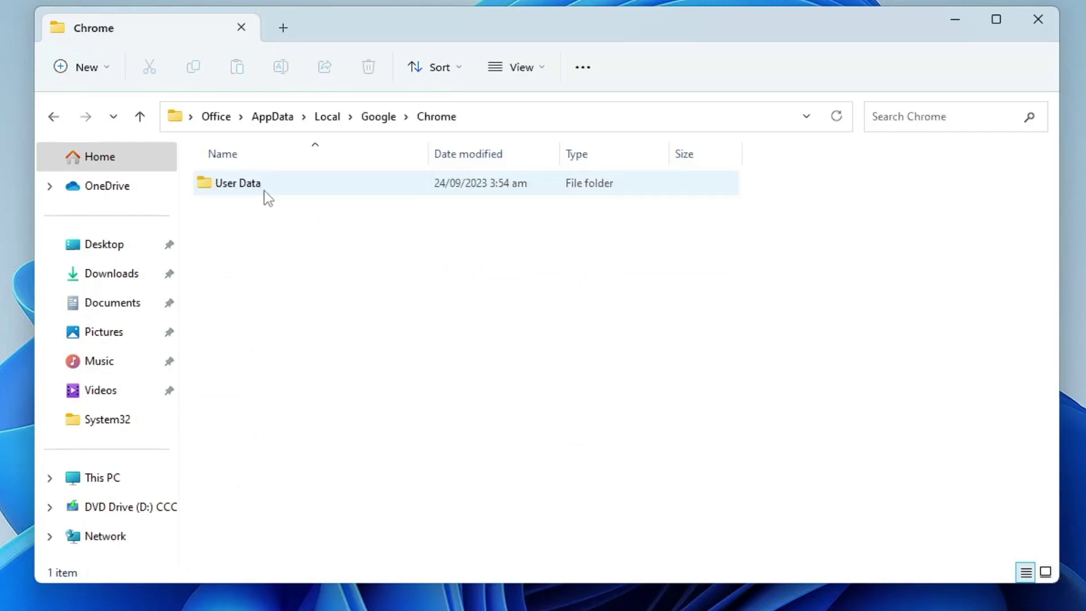
pyautogui.doubleClick(248, 187)
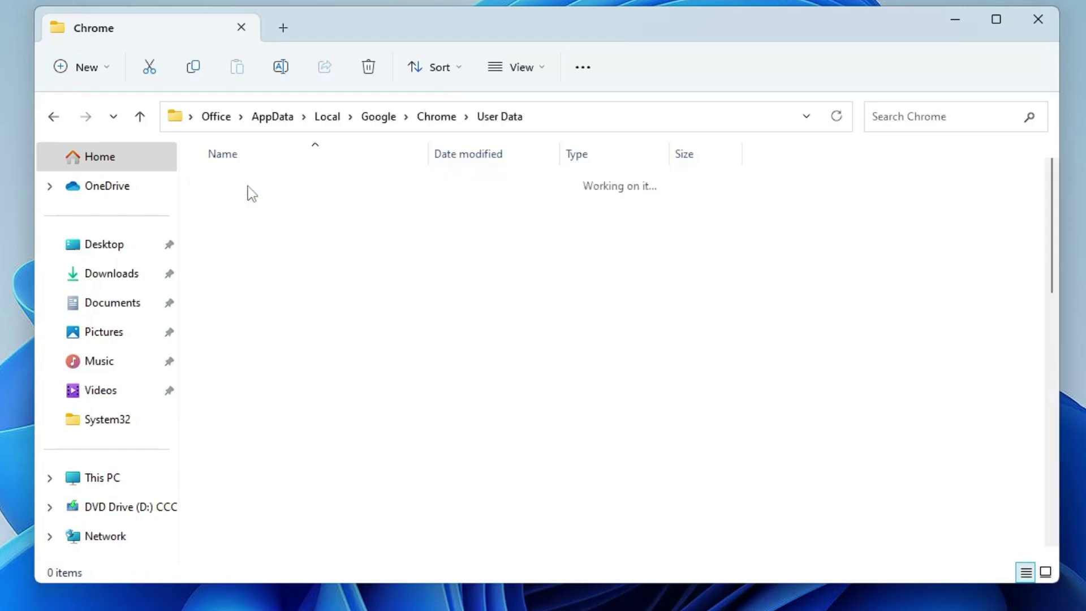
pyautogui.click(245, 354)
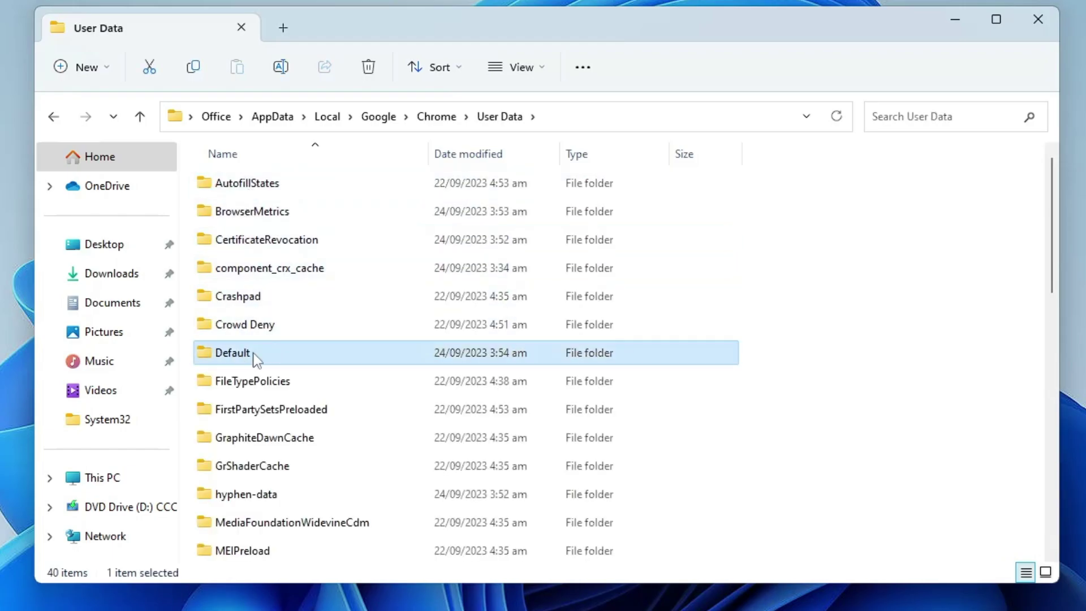
pyautogui.doubleClick(255, 358)
# - Open the Extensions folder, sort by Date modified, and select the newest extension folder
pyautogui.click(265, 332)
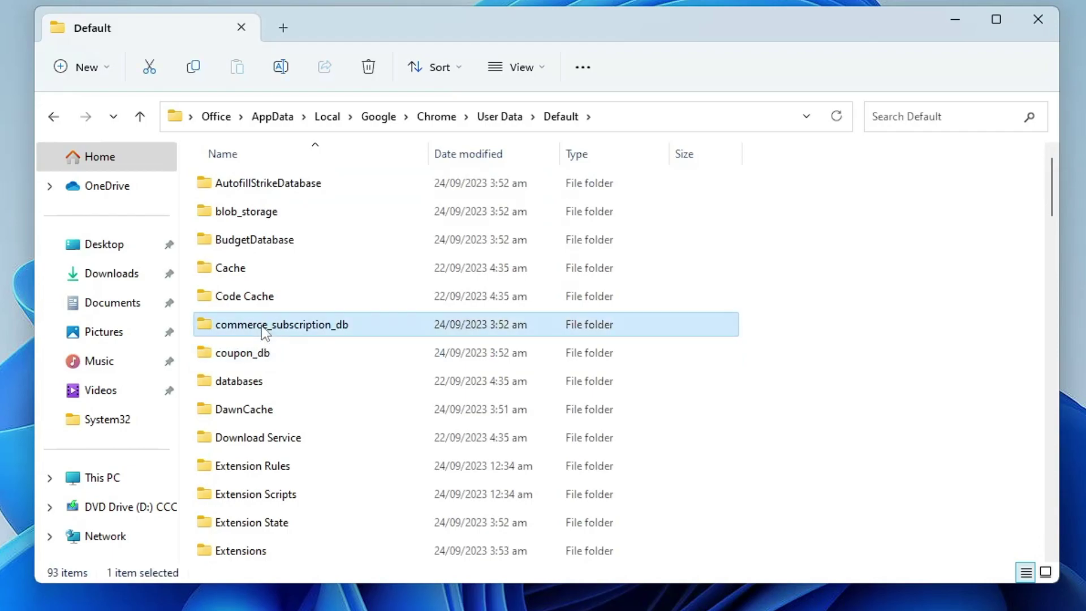
pyautogui.scroll(-2, 303, 393)
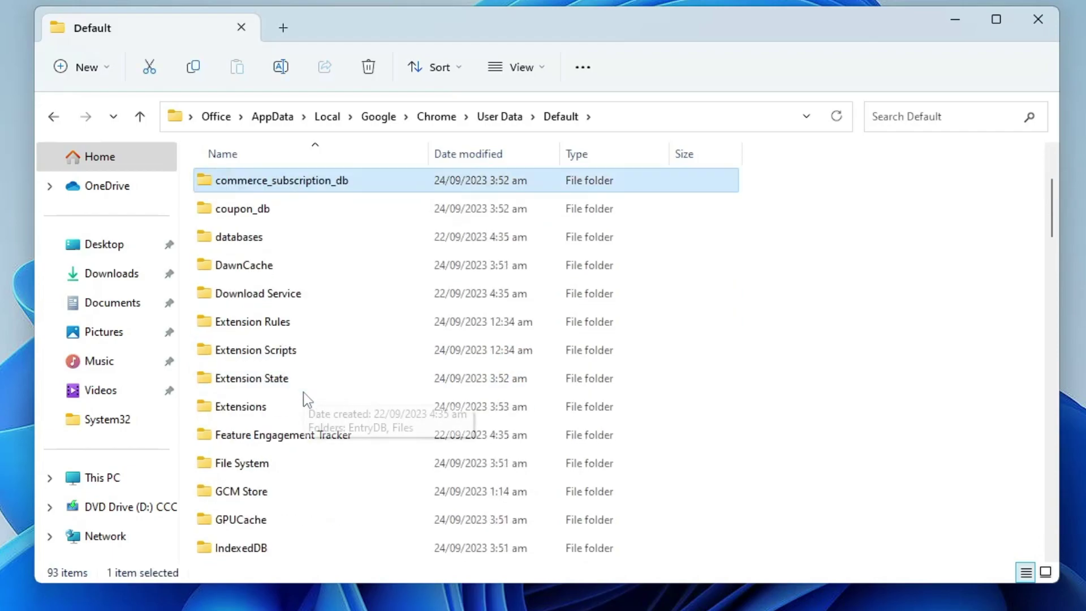
pyautogui.doubleClick(266, 419)
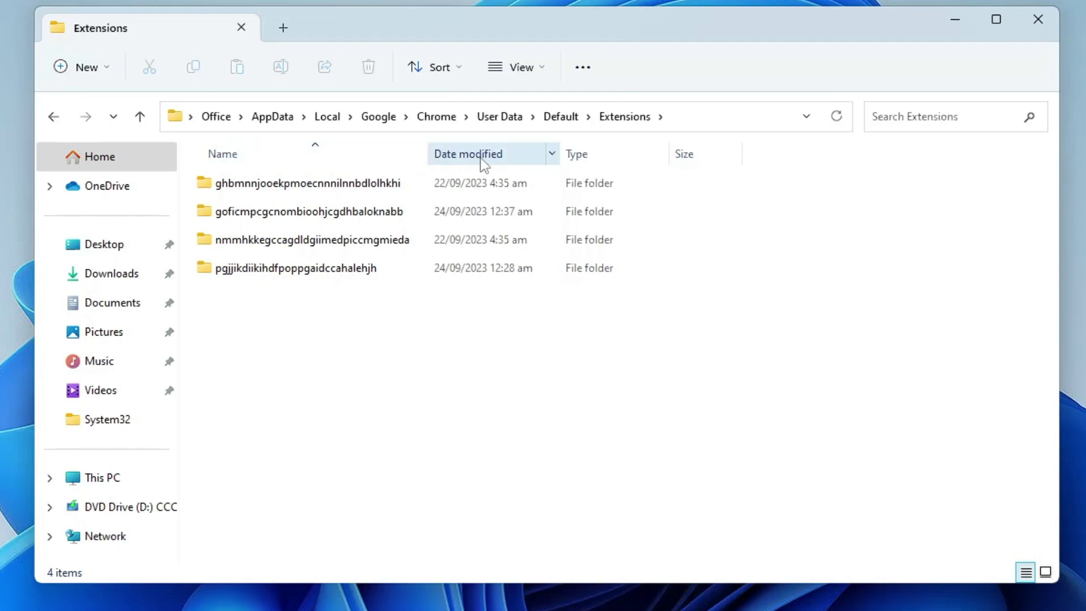
pyautogui.click(499, 161)
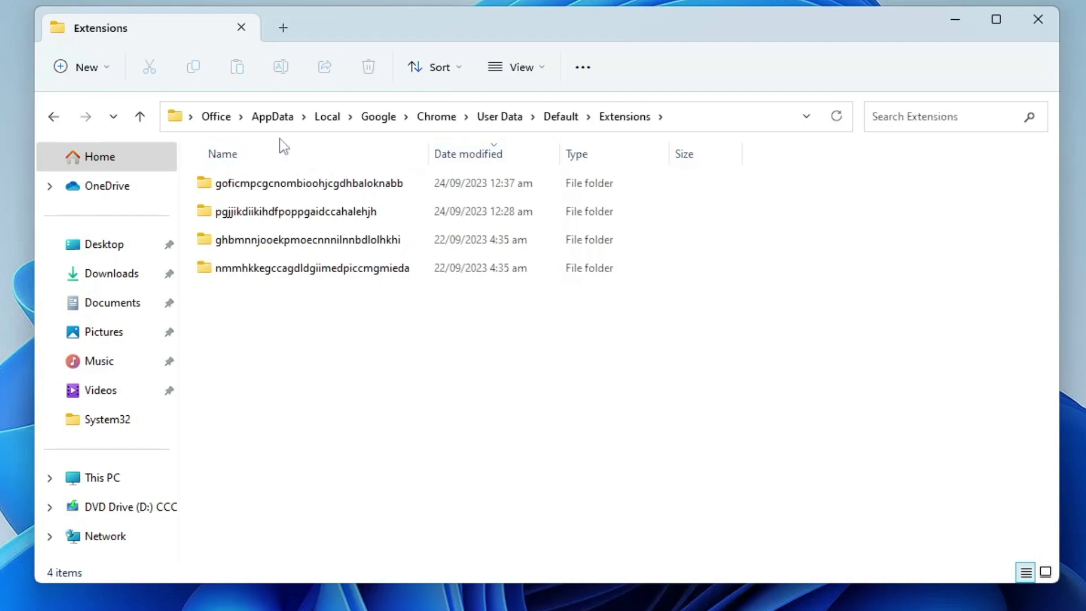
pyautogui.click(298, 187)
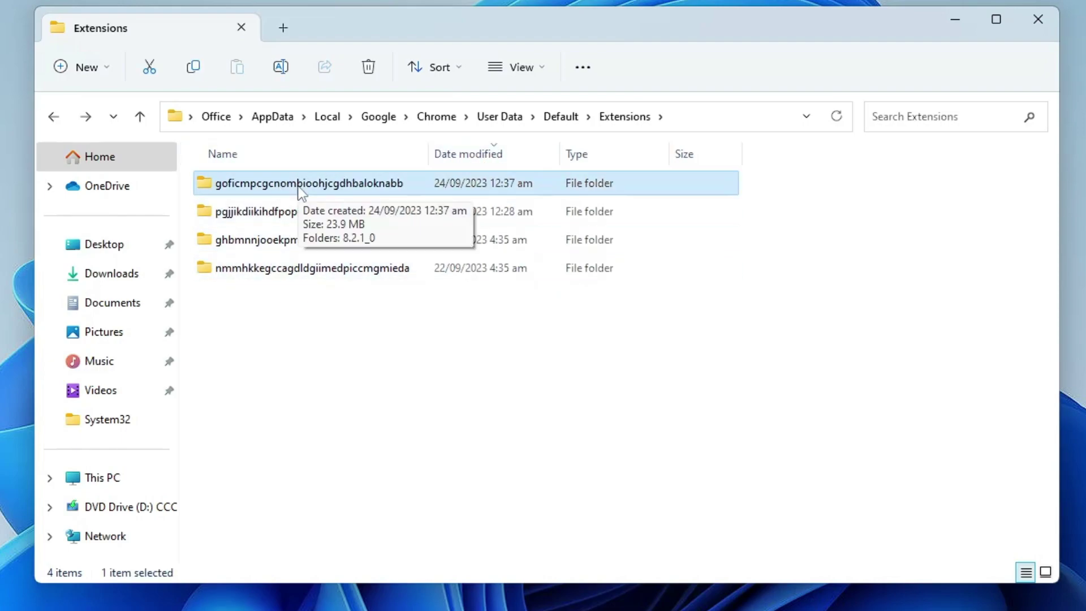